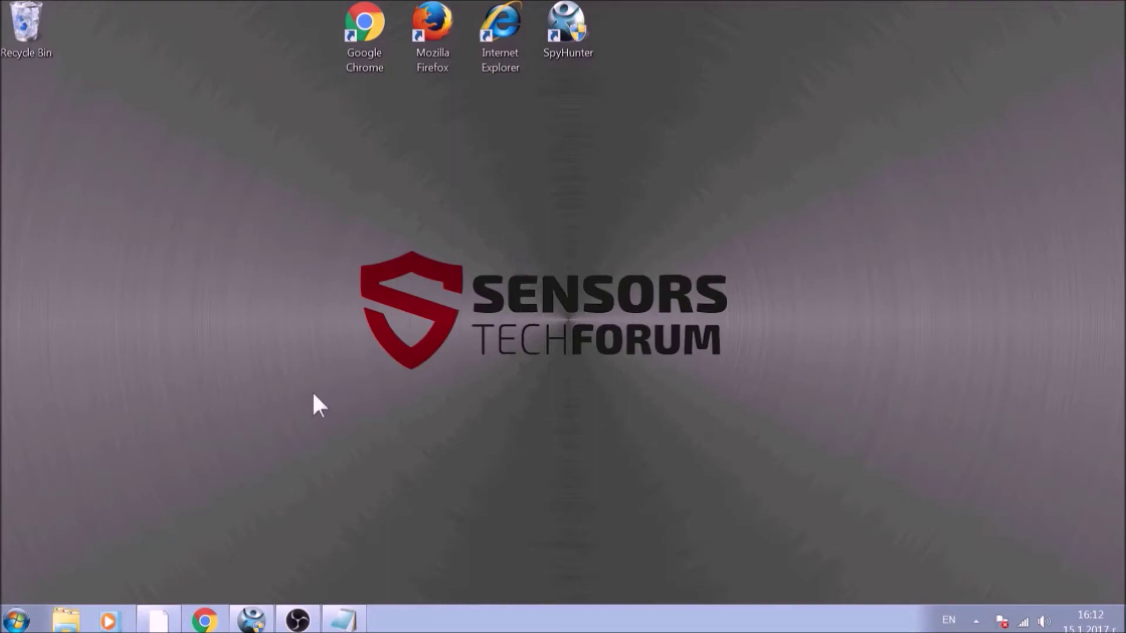
Step: Run APPWIZ.CPL from the Windows Run dialog to open Programs and Features
{"action": "key", "text": "super+r"}
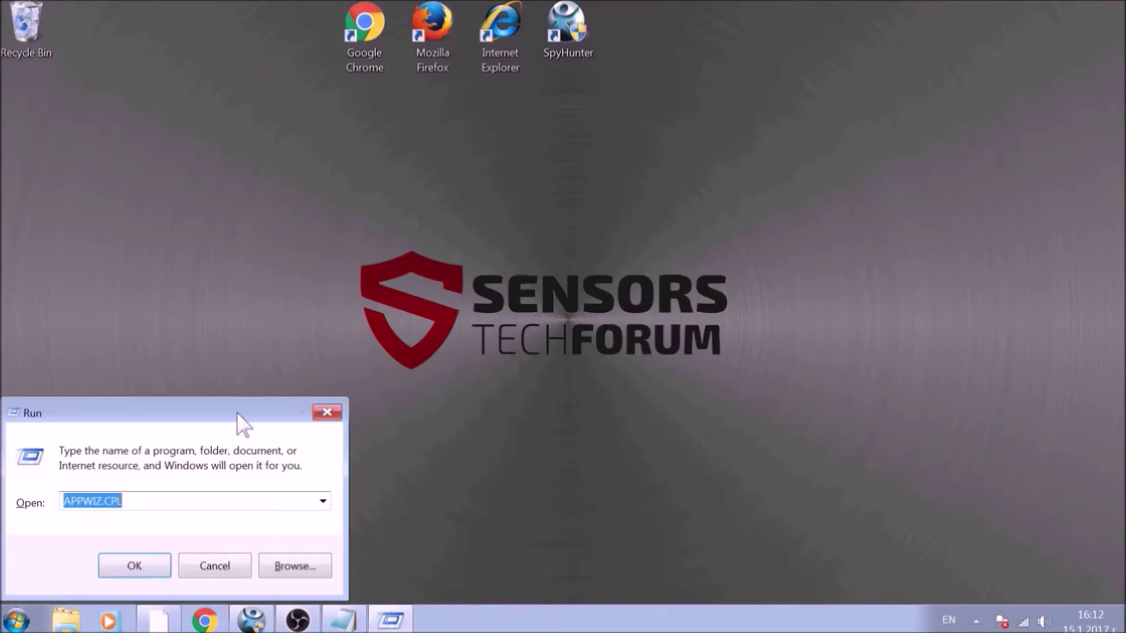
{"action": "left_click_drag", "start_coordinate": [237, 413], "coordinate": [566, 232]}
{"action": "type", "text": "A"}
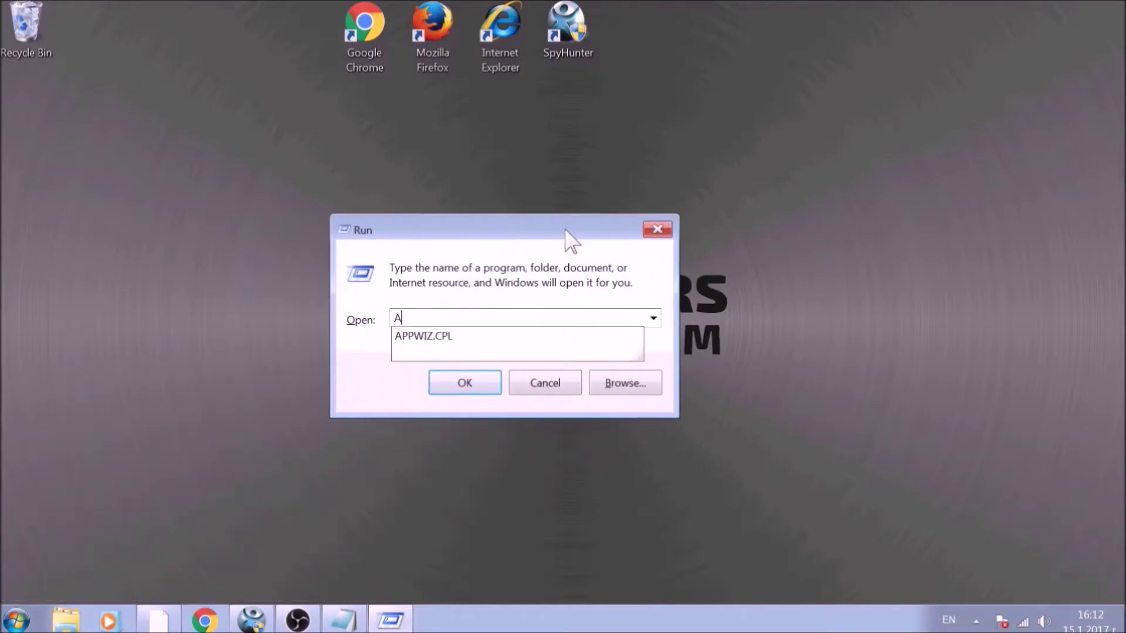
{"action": "type", "text": "PPWIZ.CPL"}
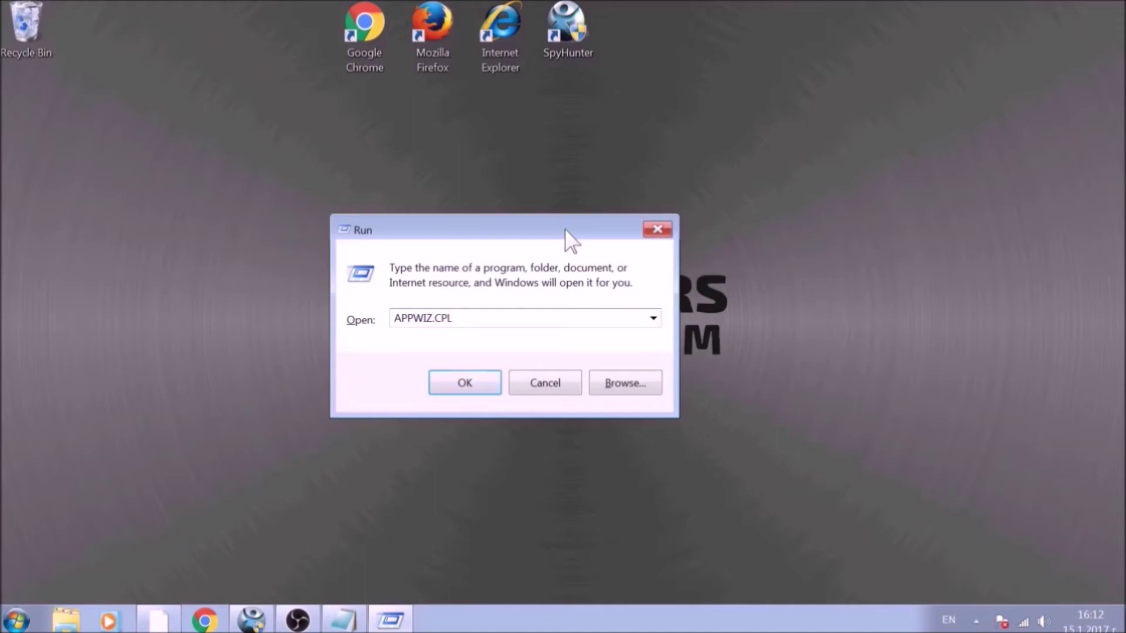
{"action": "left_click", "coordinate": [460, 380]}
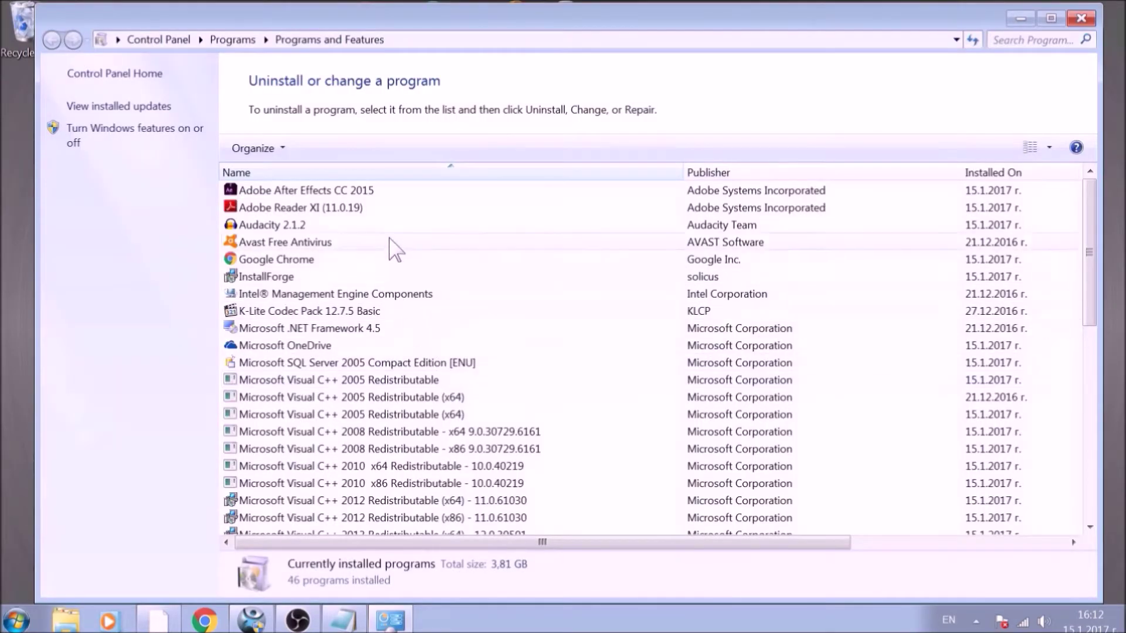
Step: Uninstall SUSPICIOUS PROGRAM from the installed programs list and close Programs and Features
{"action": "scroll", "coordinate": [392, 270], "scroll_direction": "down", "scroll_amount": 1}
{"action": "scroll", "coordinate": [401, 277], "scroll_direction": "down", "scroll_amount": 8}
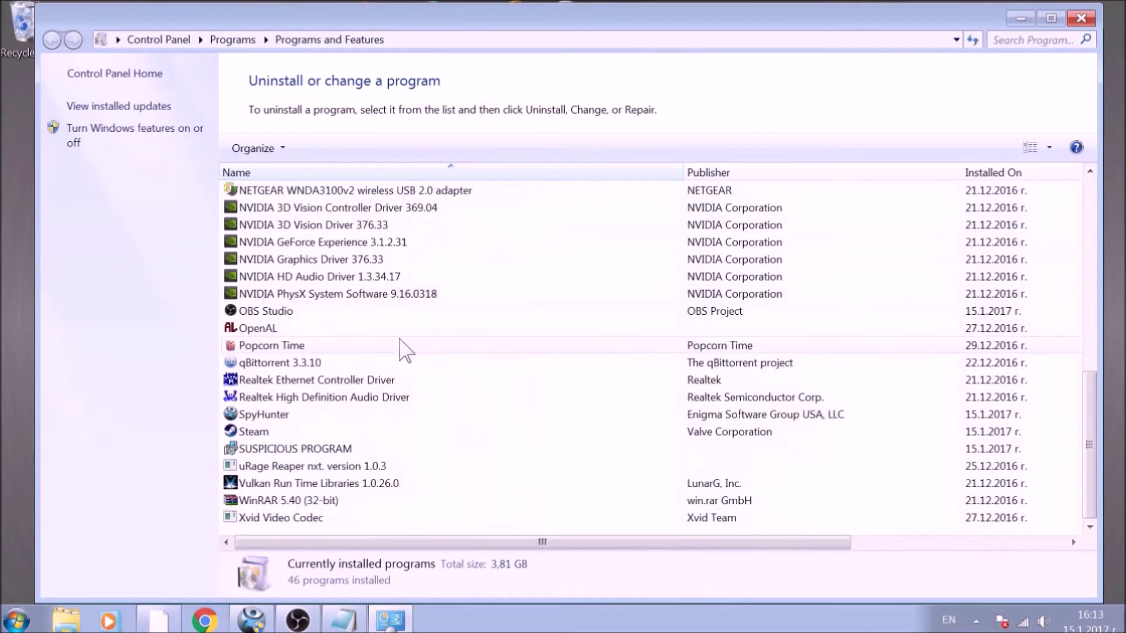
{"action": "left_click", "coordinate": [380, 449]}
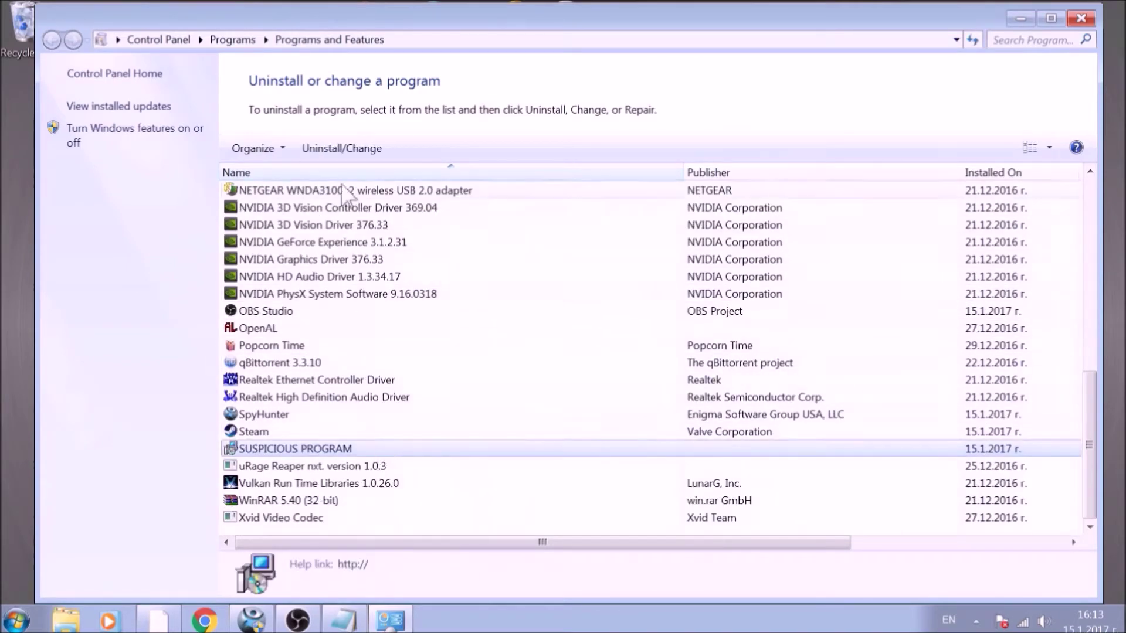
{"action": "left_click", "coordinate": [347, 151]}
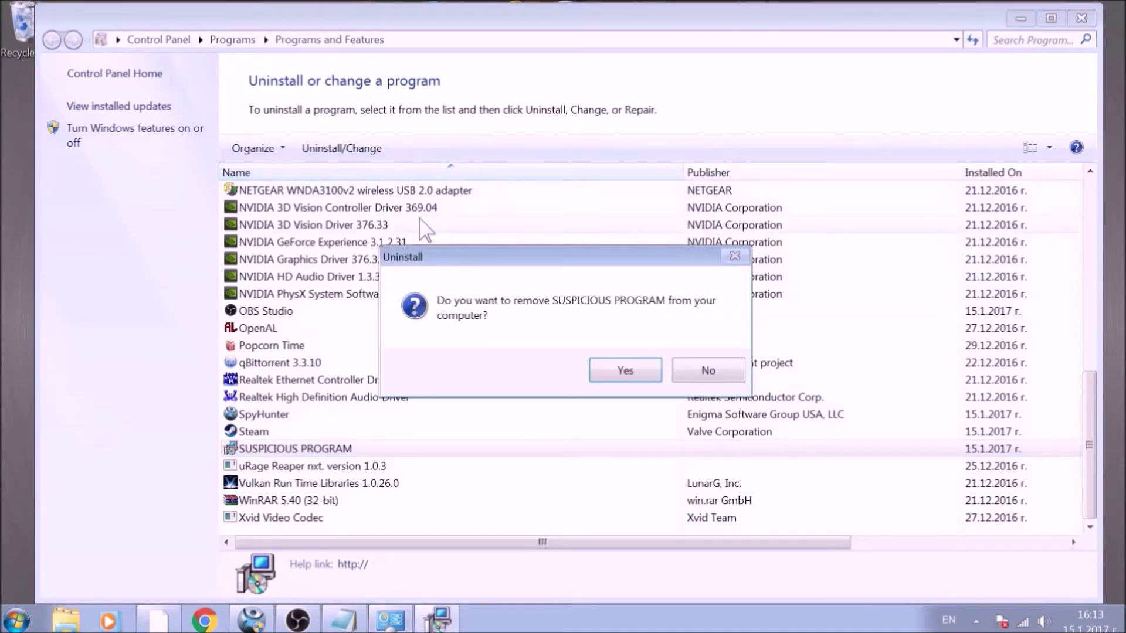
{"action": "left_click", "coordinate": [621, 370]}
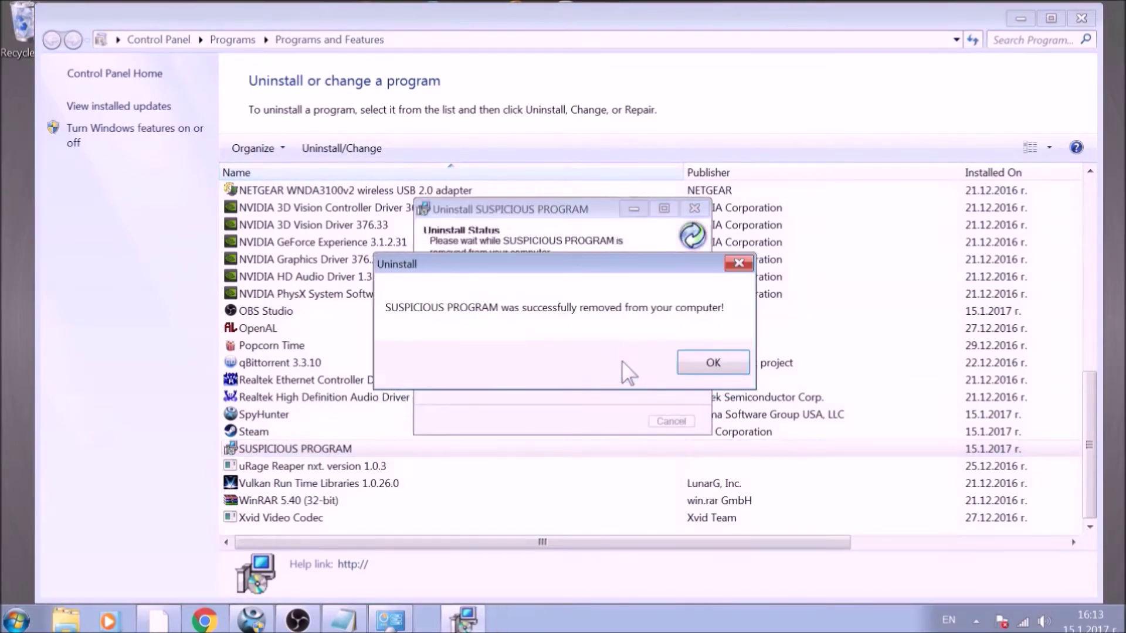
{"action": "left_click", "coordinate": [700, 361]}
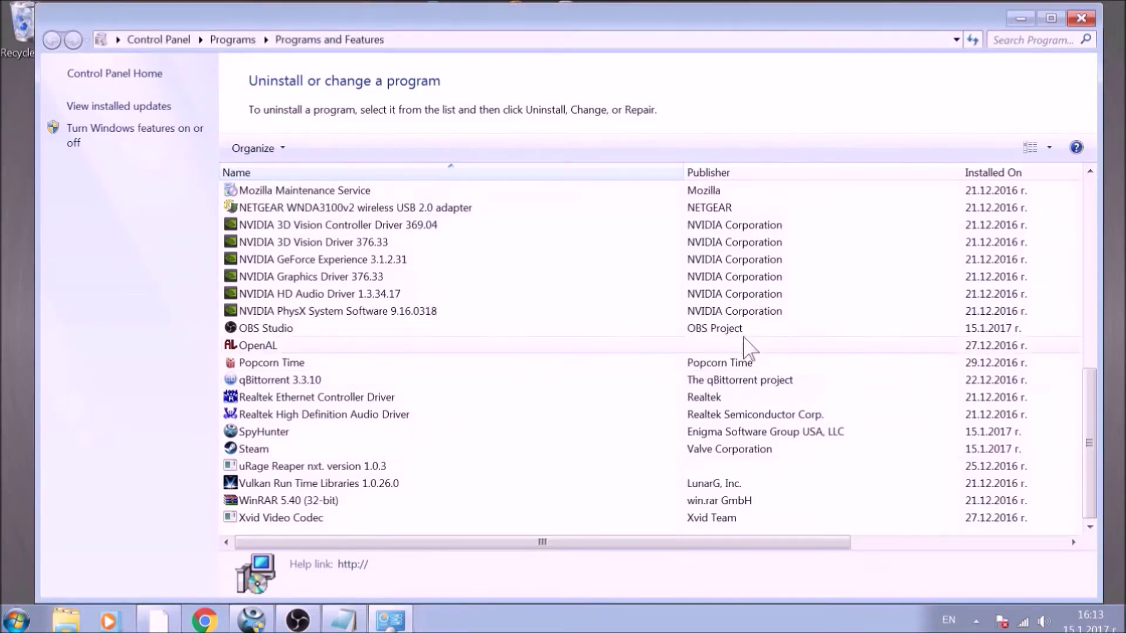
{"action": "left_click", "coordinate": [1092, 19]}
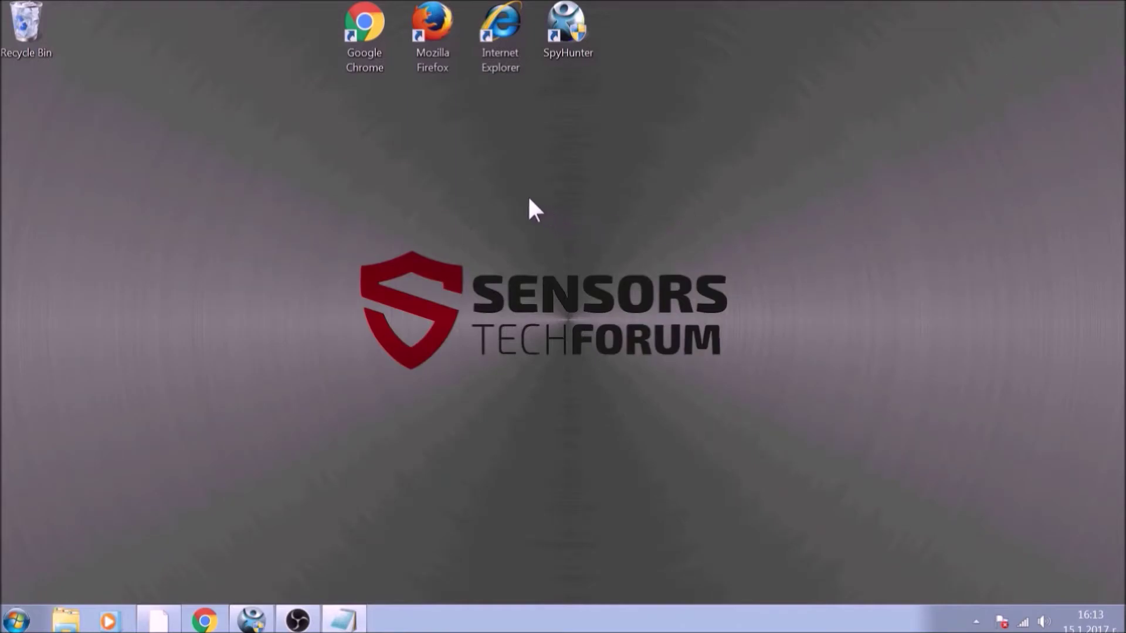
Step: Launch Google Chrome and go to chrome://net-internals/#DNS
{"action": "double_click", "coordinate": [378, 36]}
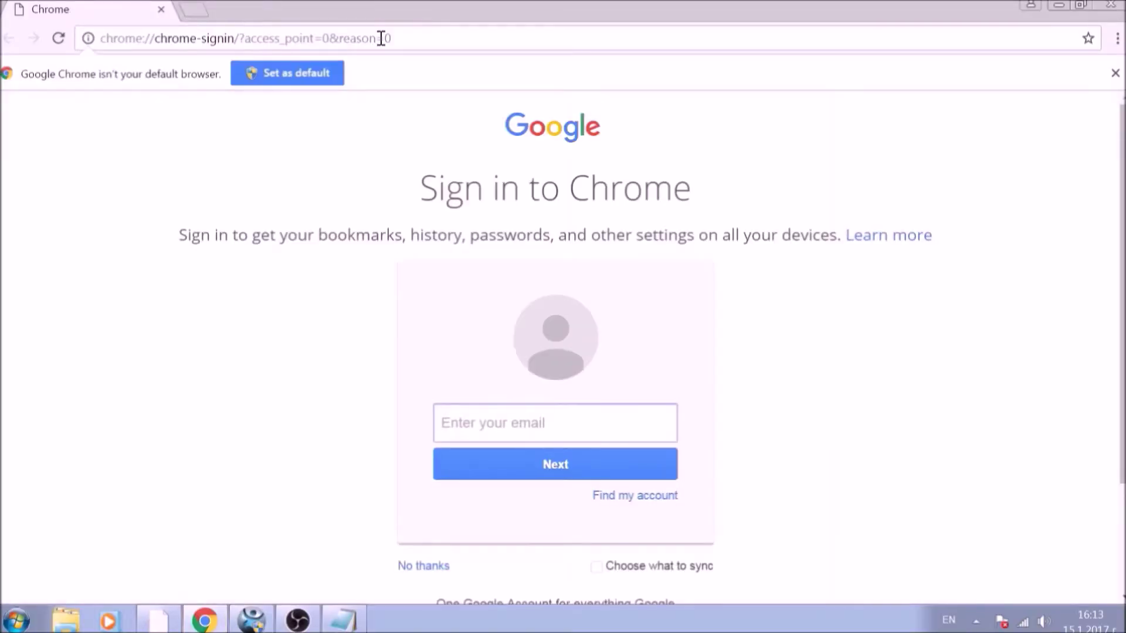
{"action": "left_click", "coordinate": [396, 37]}
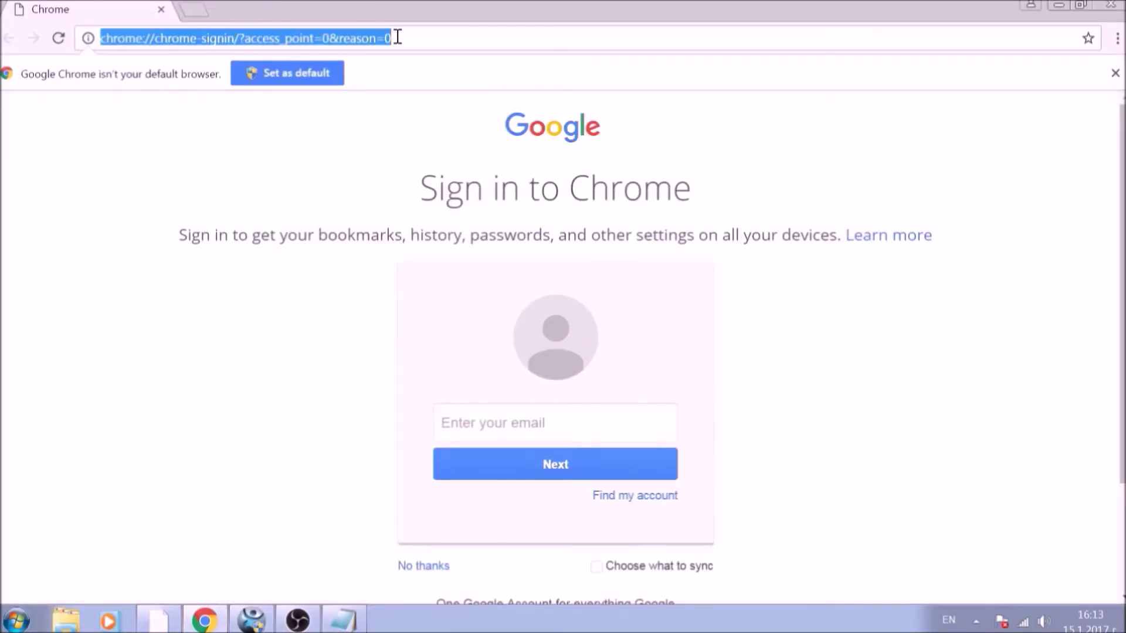
{"action": "type", "text": "CHROME"}
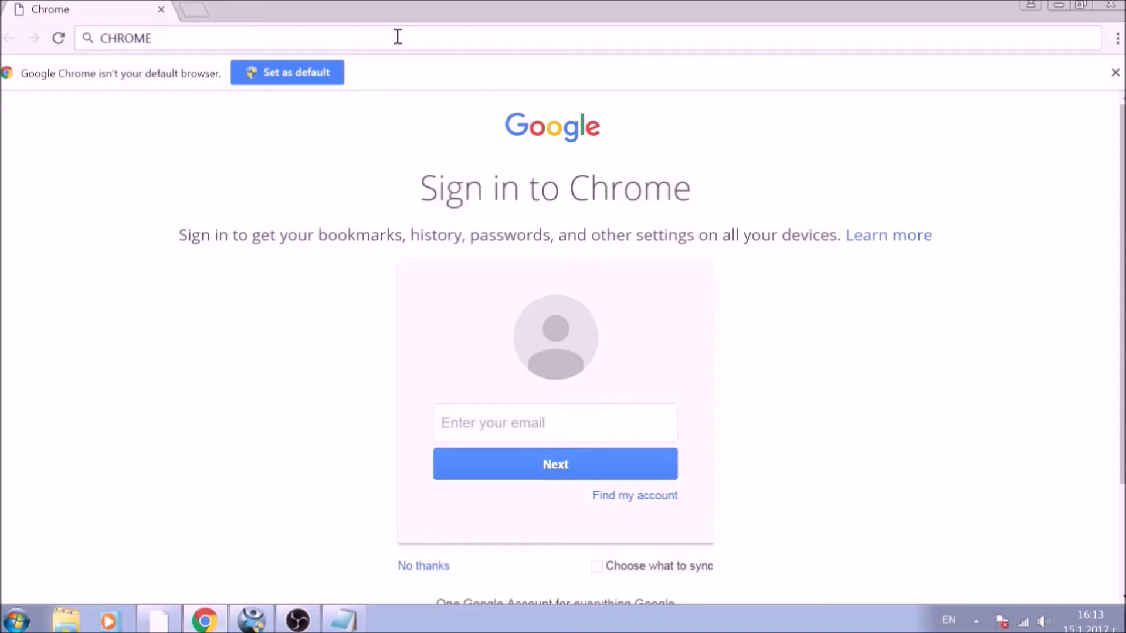
{"action": "type", "text": "://NE"}
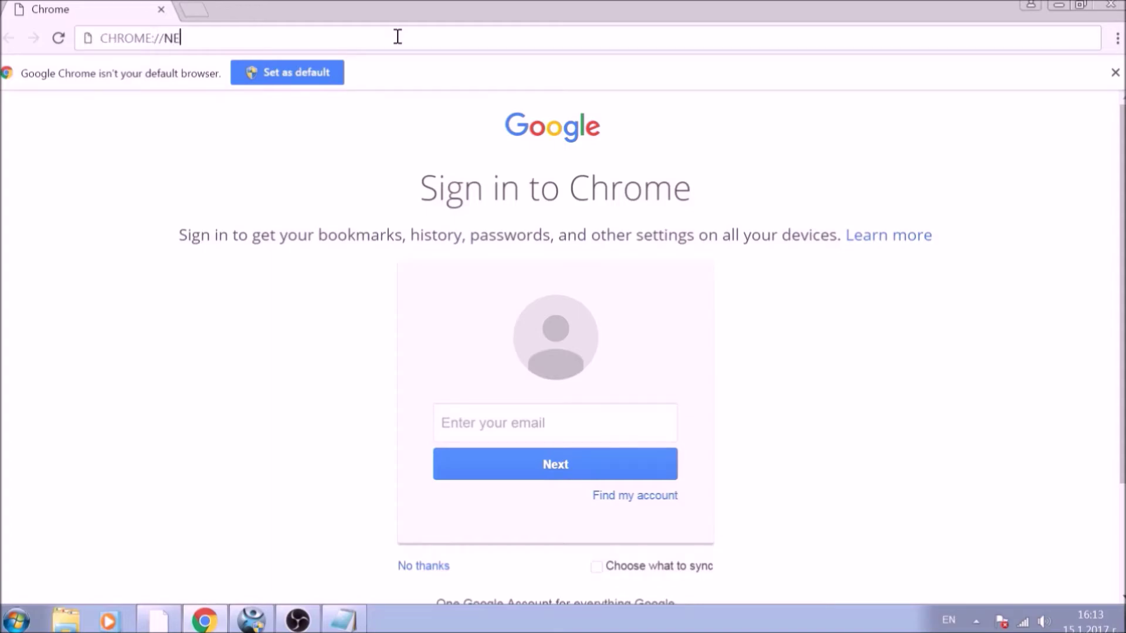
{"action": "type", "text": "T-INTER"}
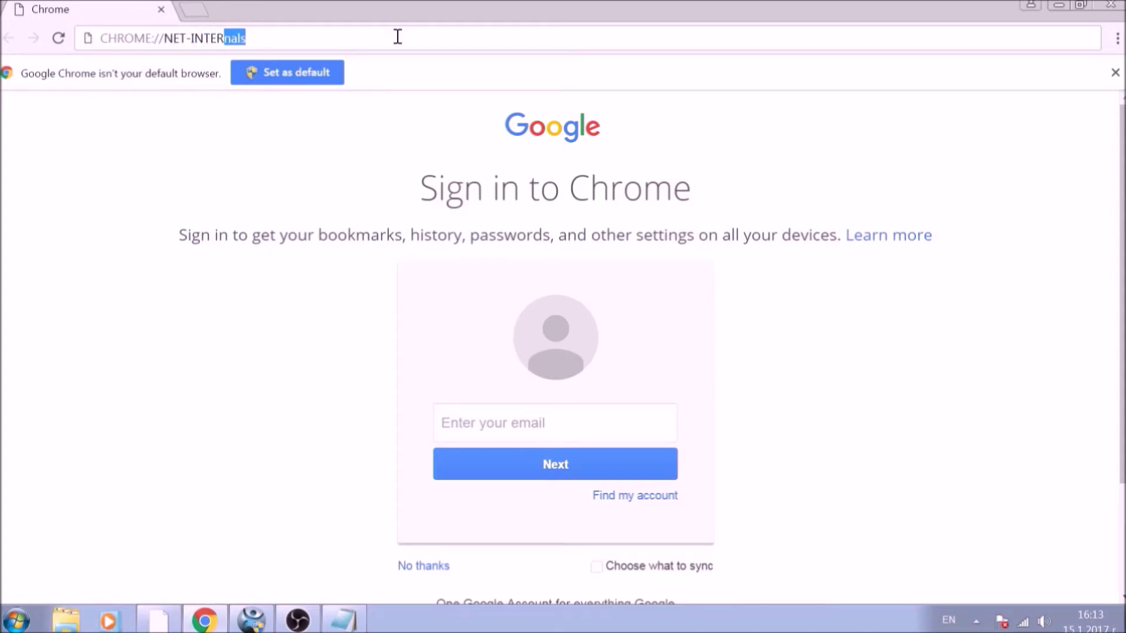
{"action": "type", "text": "NALS/#DNS"}
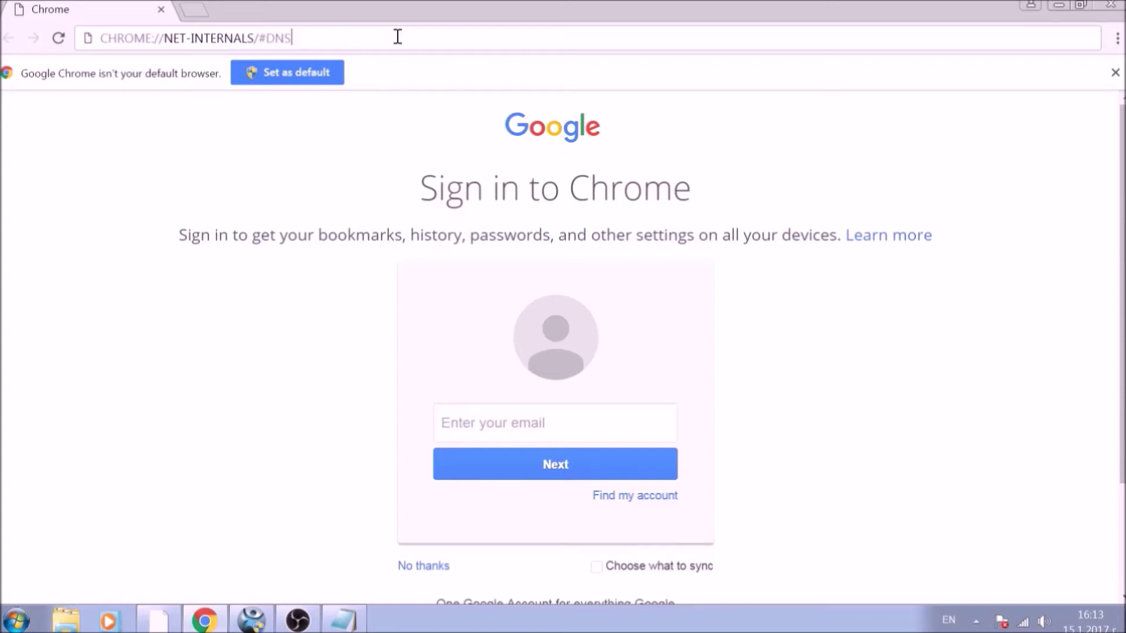
{"action": "key", "text": "Return"}
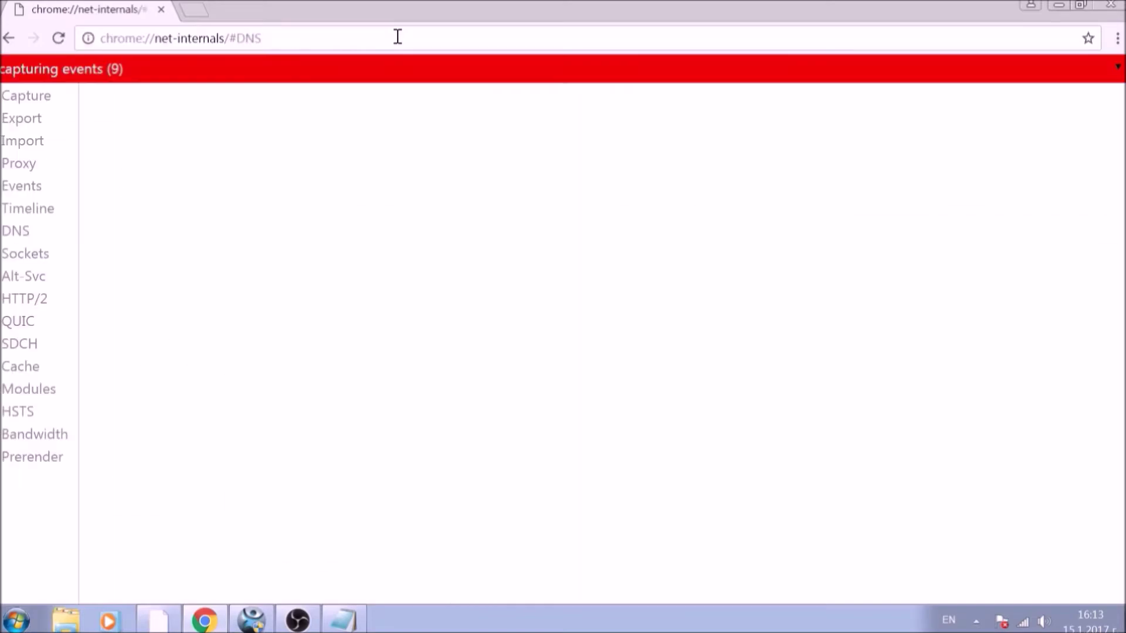
Step: Clear Chrome's DNS host cache to 0 entries, then view the HTTP cache statistics
{"action": "left_click", "coordinate": [19, 233]}
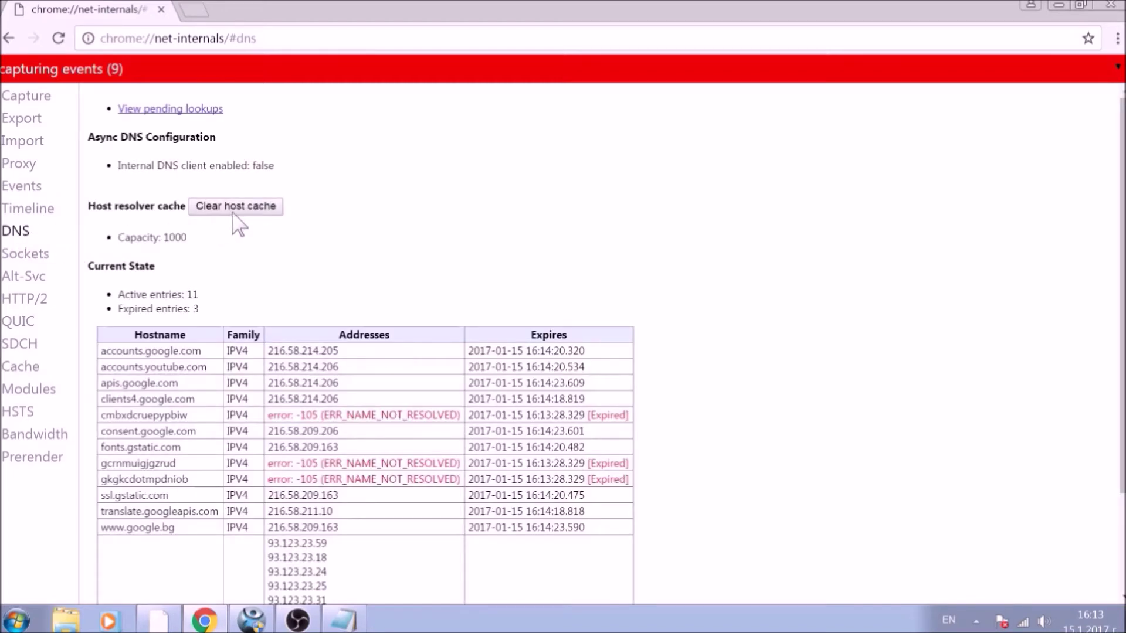
{"action": "left_click", "coordinate": [235, 208]}
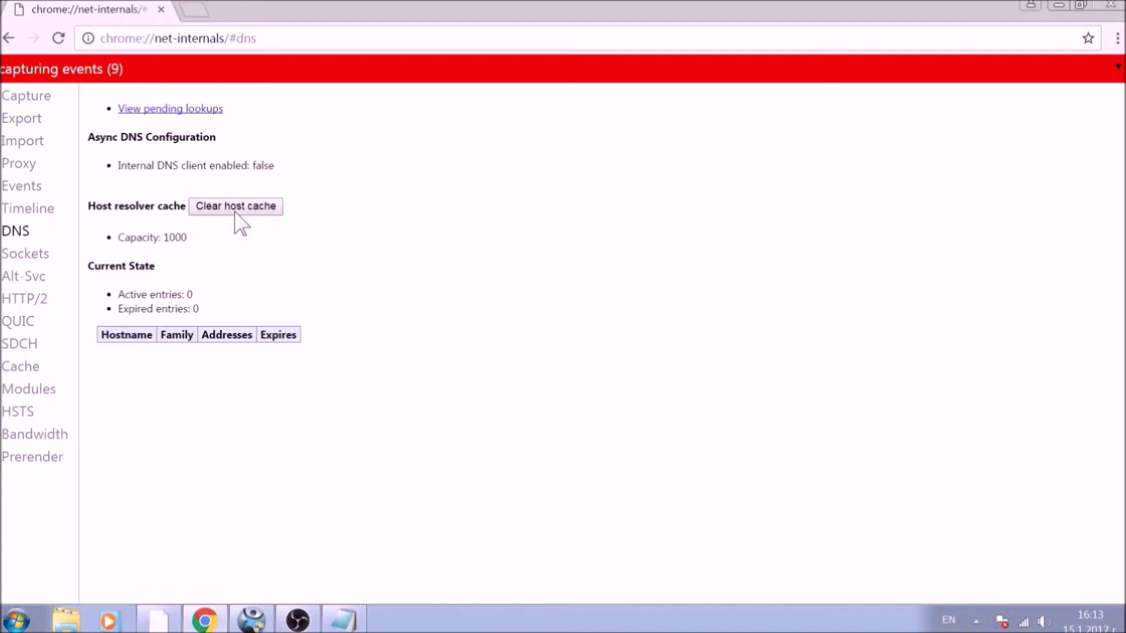
{"action": "left_click", "coordinate": [45, 368]}
{"action": "scroll", "coordinate": [121, 340], "scroll_direction": "down", "scroll_amount": 6}
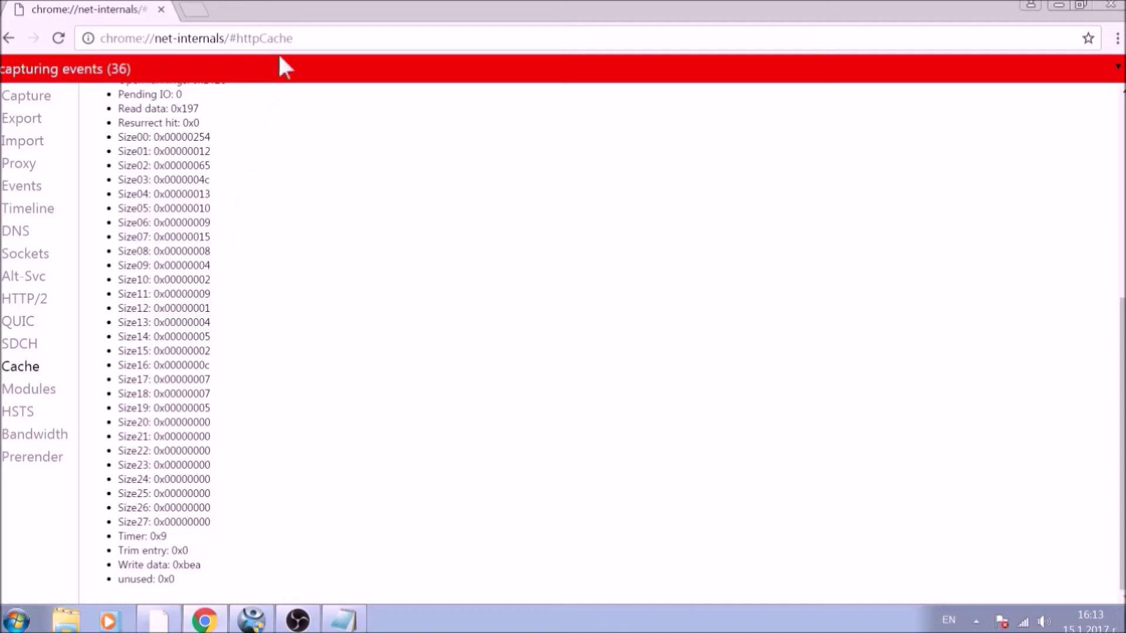
Step: Navigate Chrome to chrome://settings/clearBrowserData
{"action": "left_click", "coordinate": [292, 38]}
{"action": "type", "text": "CHROME:"}
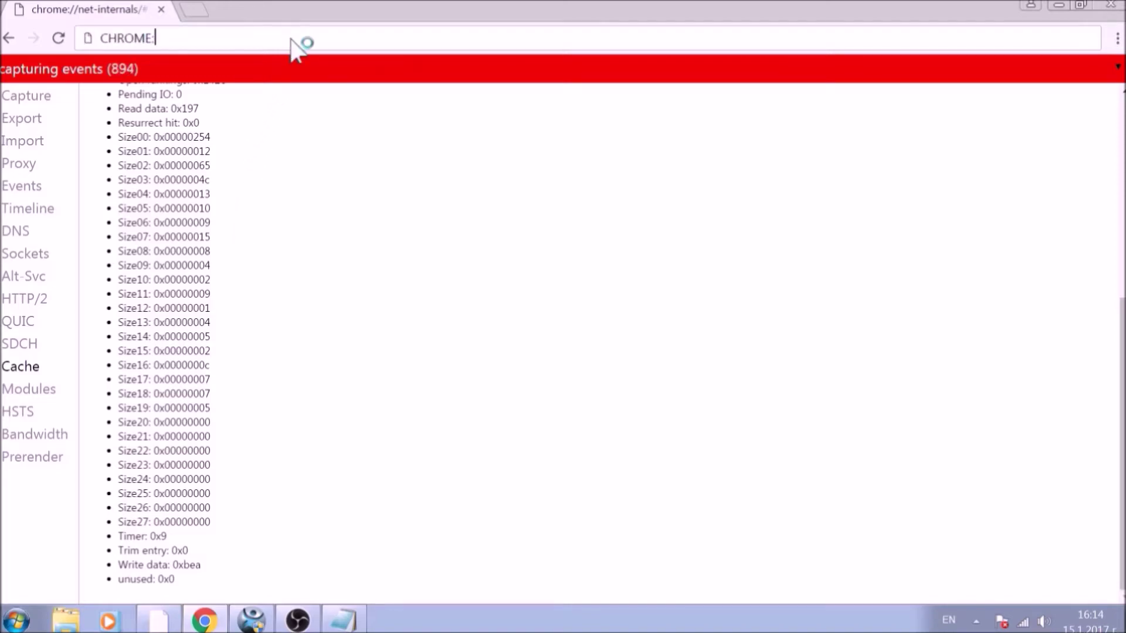
{"action": "type", "text": "//SETTING"}
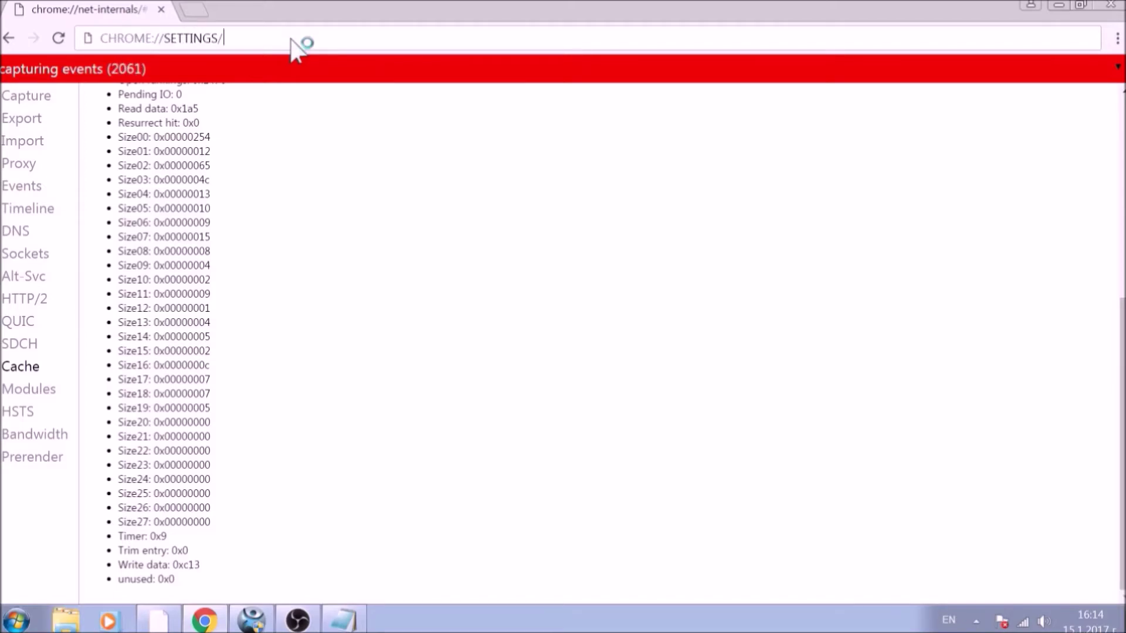
{"action": "type", "text": "S/CLEA"}
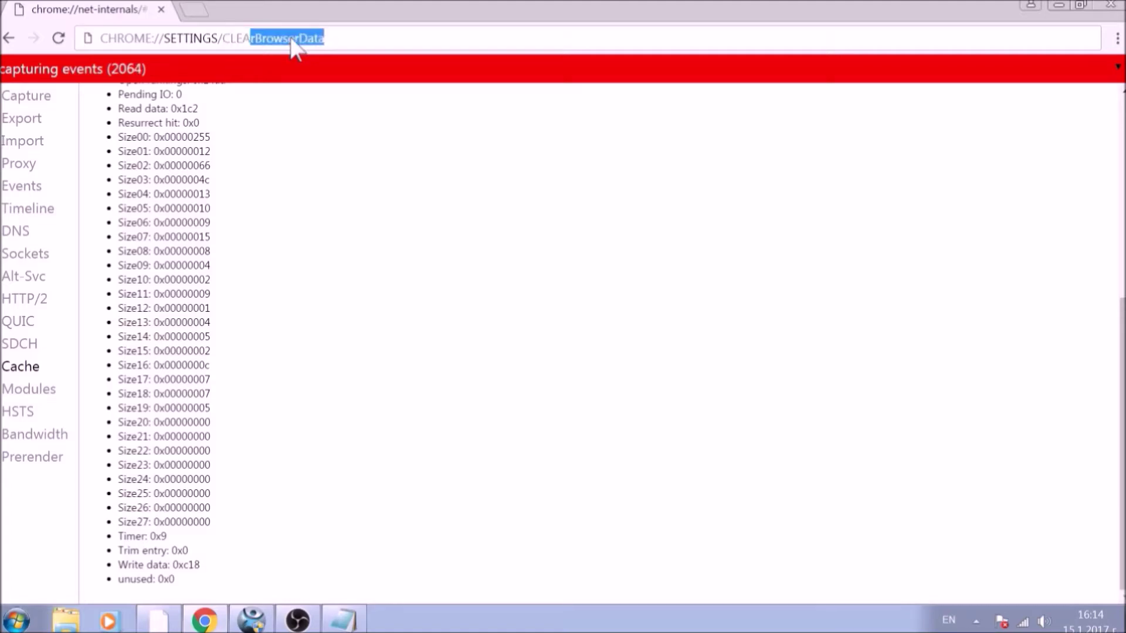
{"action": "type", "text": "RBROWSERDATA"}
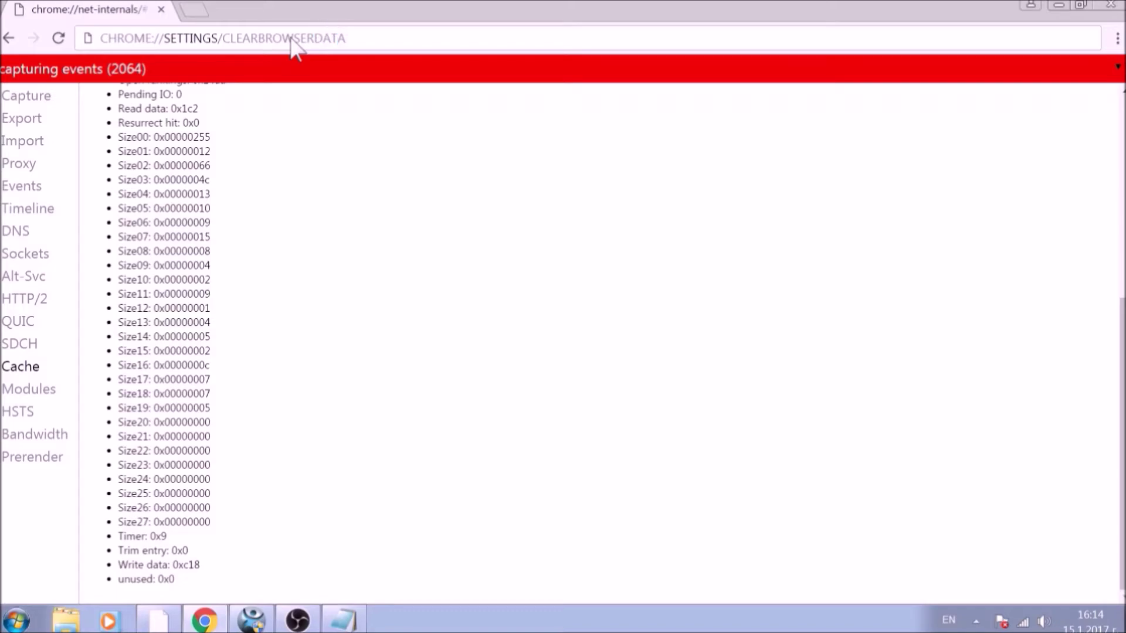
{"action": "key", "text": "Return"}
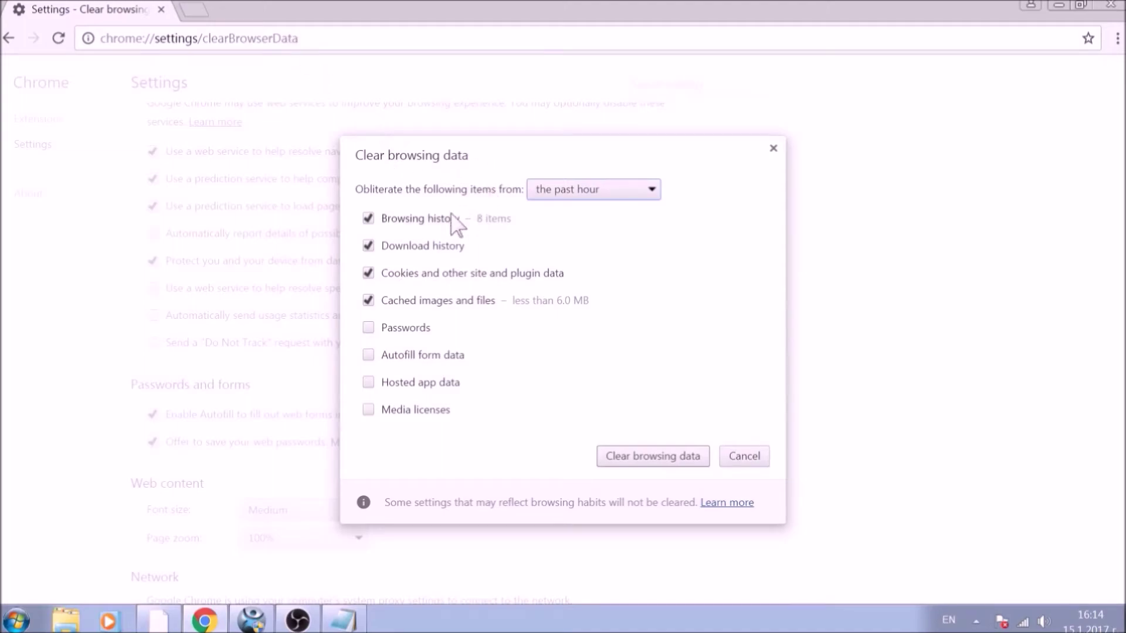
Step: Clear all eight browsing data types, including passwords and autofill, from the beginning of time
{"action": "left_click", "coordinate": [645, 192]}
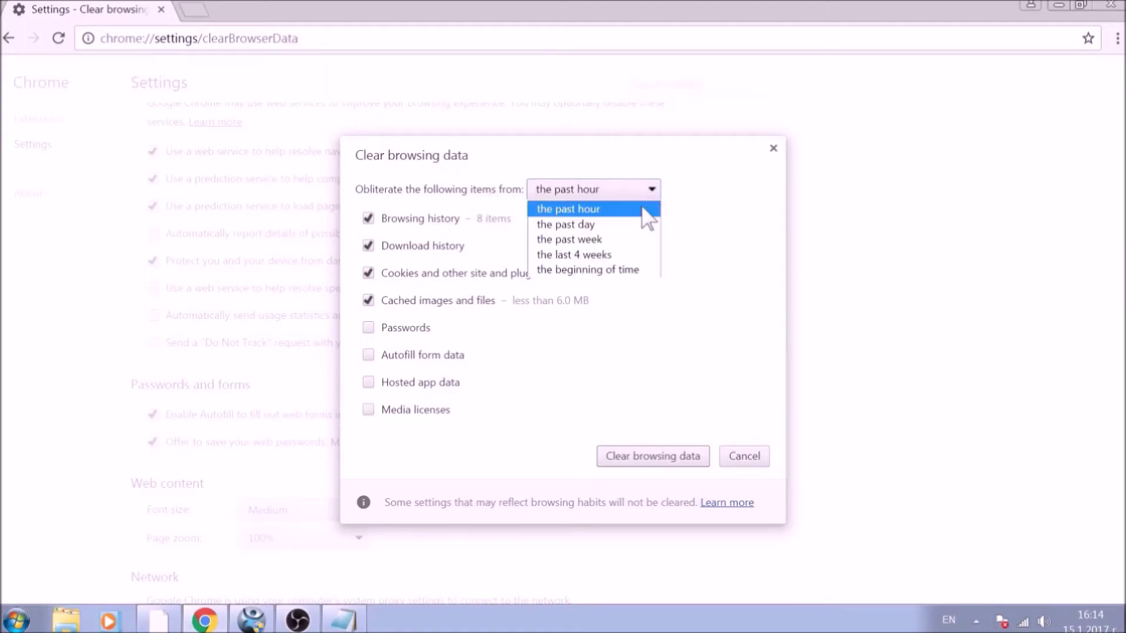
{"action": "left_click", "coordinate": [630, 271]}
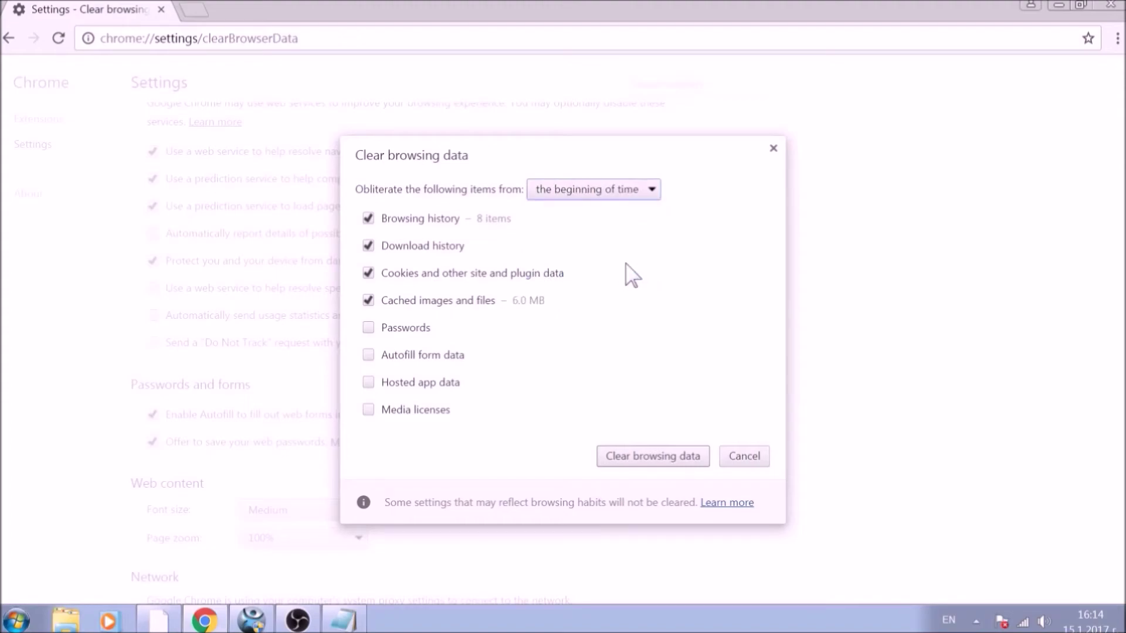
{"action": "left_click", "coordinate": [419, 328]}
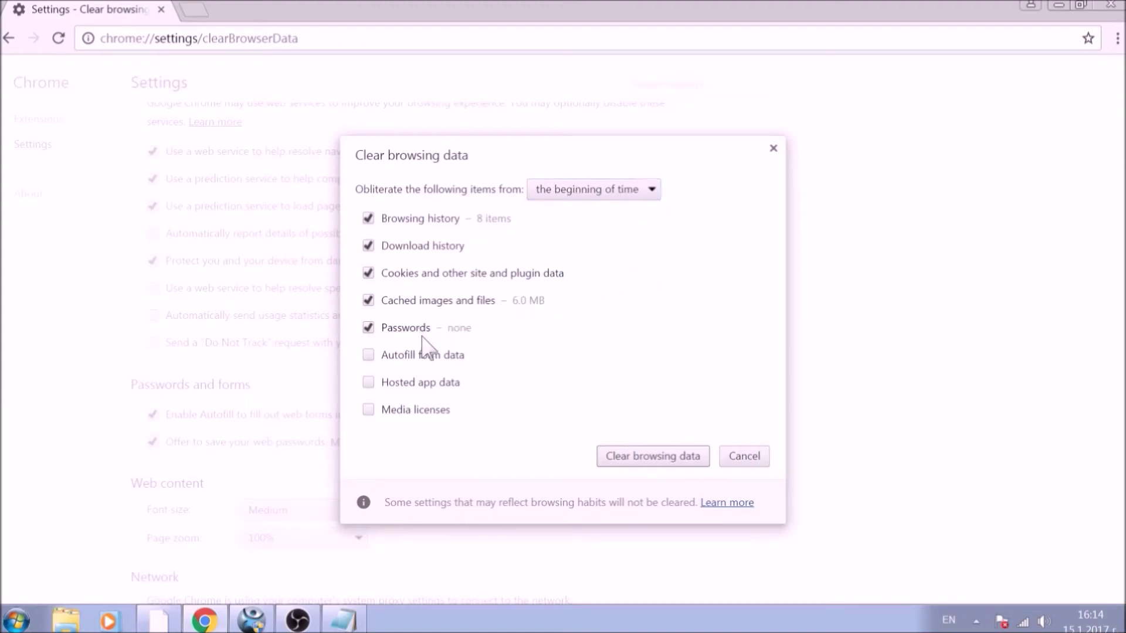
{"action": "left_click", "coordinate": [425, 355]}
{"action": "left_click", "coordinate": [427, 384]}
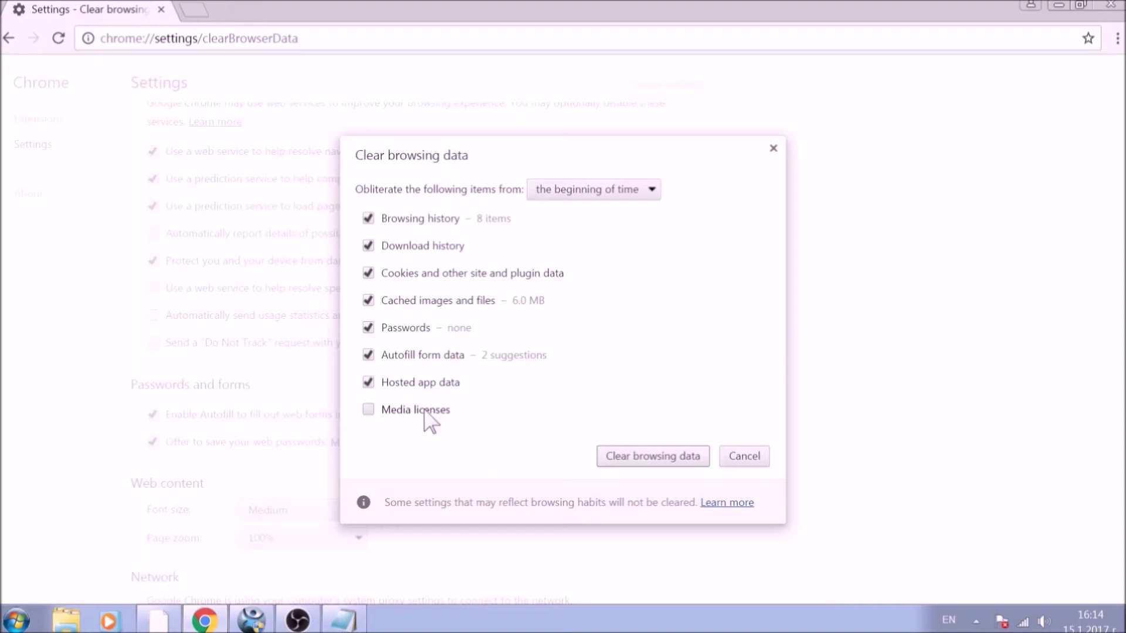
{"action": "left_click", "coordinate": [424, 410]}
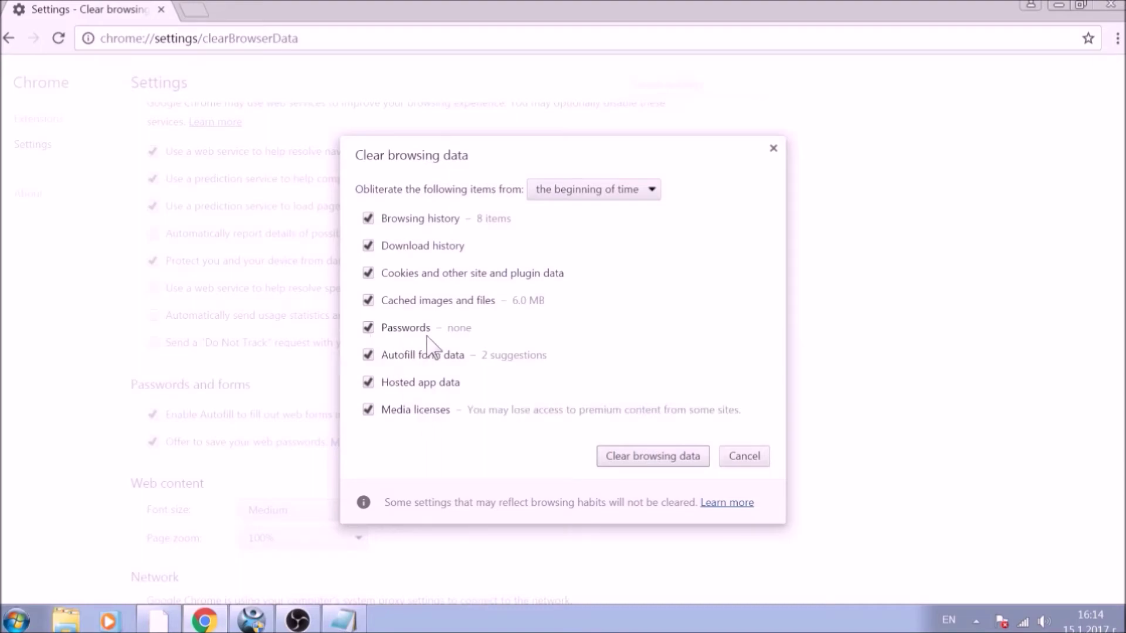
{"action": "left_click", "coordinate": [657, 456]}
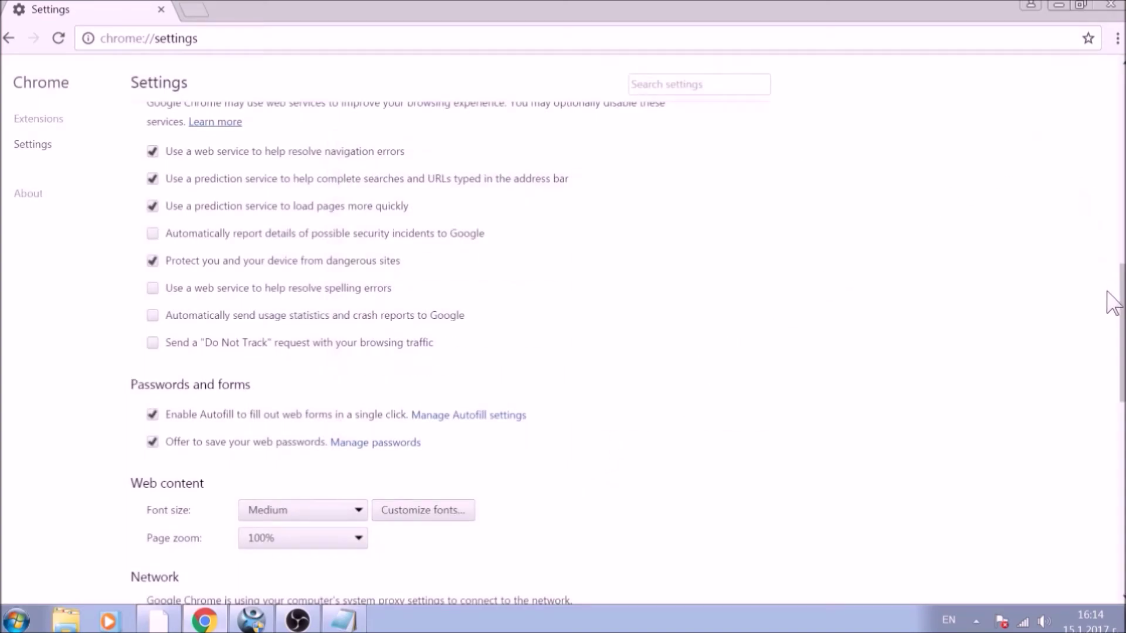
Step: Reset Chrome settings to their original defaults and close the browser
{"action": "left_click_drag", "start_coordinate": [1121, 346], "coordinate": [1106, 548]}
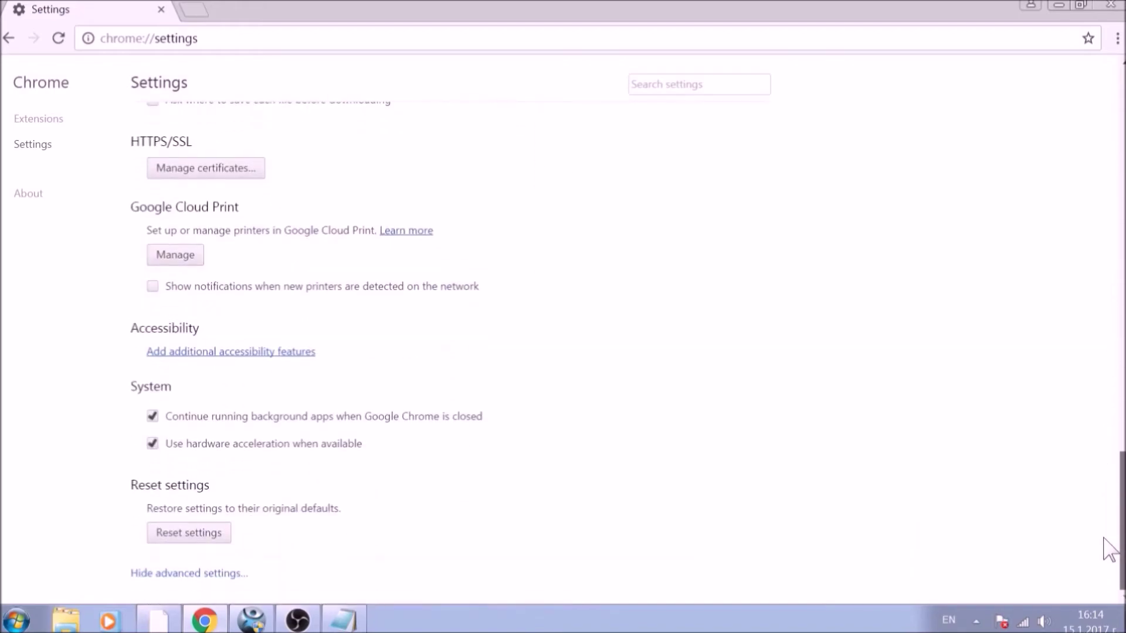
{"action": "left_click", "coordinate": [186, 536]}
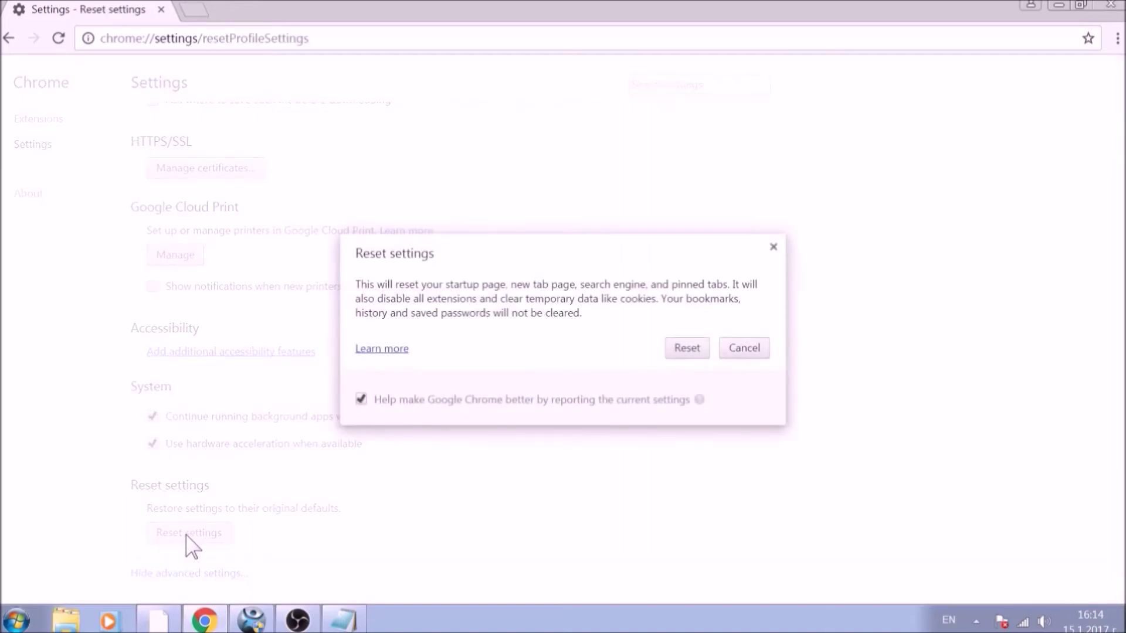
{"action": "left_click", "coordinate": [692, 352]}
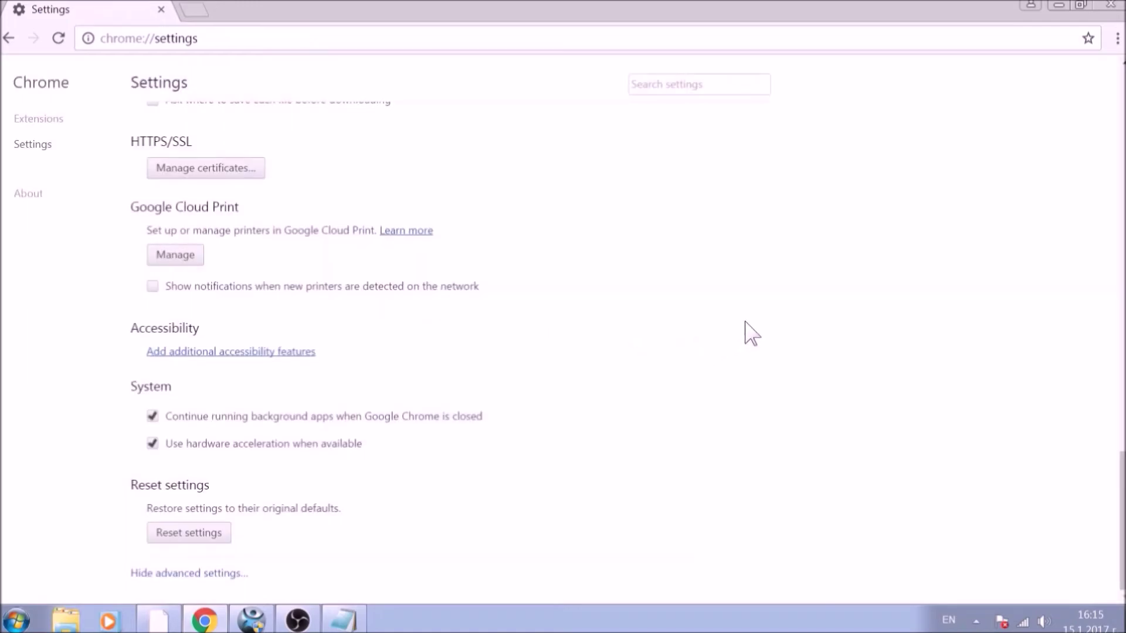
{"action": "left_click", "coordinate": [1111, 8]}
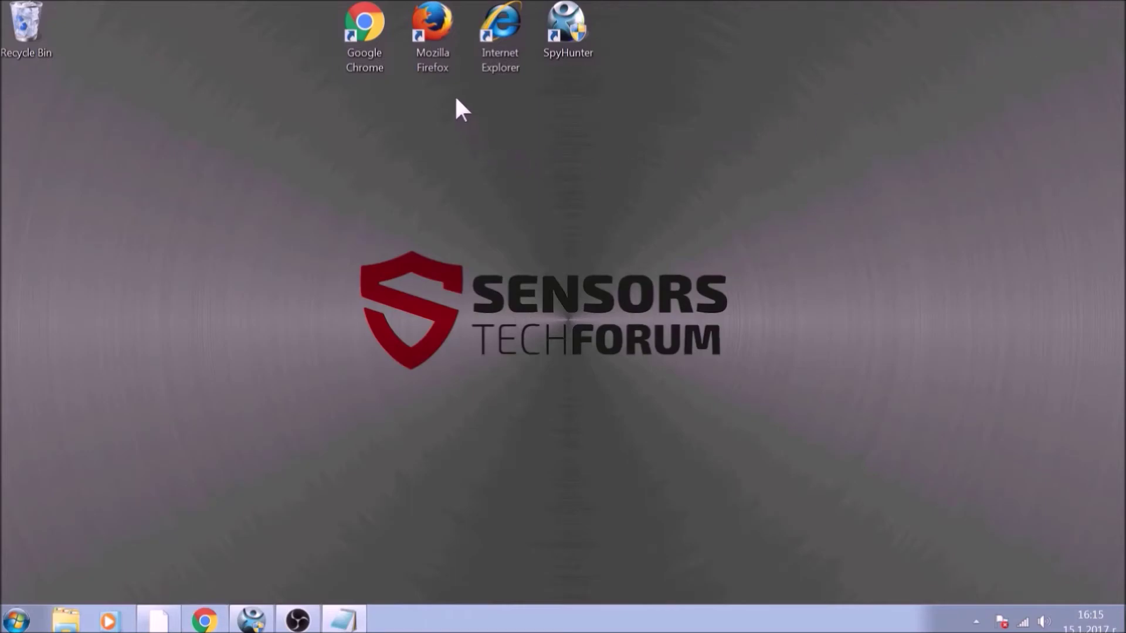
Step: Launch Mozilla Firefox and open its Options General page in a new tab
{"action": "left_click", "coordinate": [438, 61]}
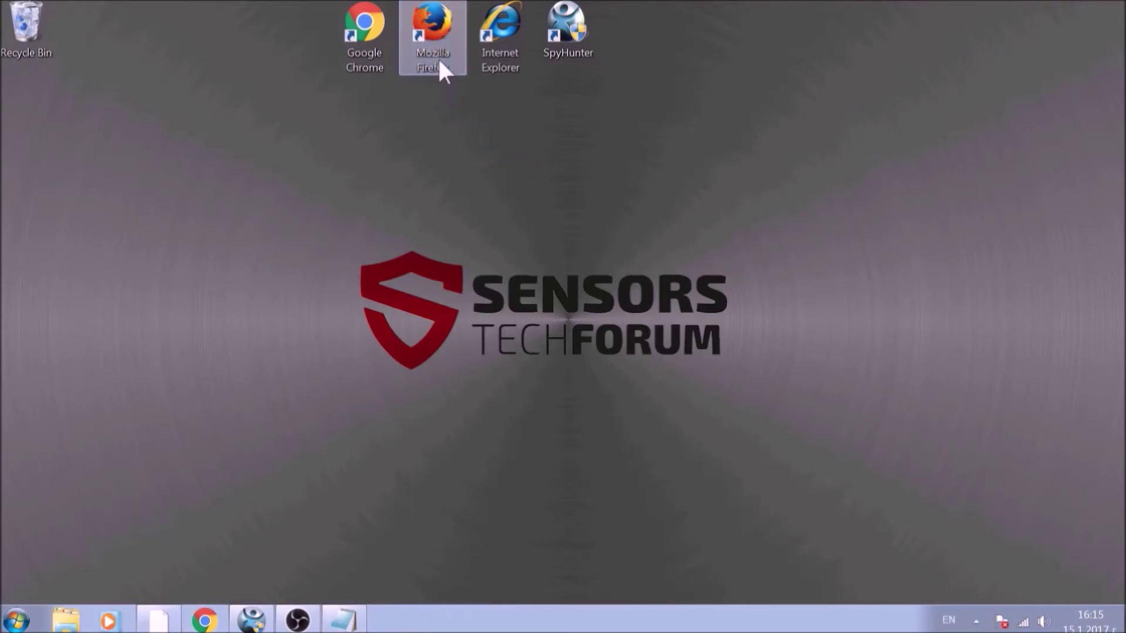
{"action": "double_click", "coordinate": [439, 61]}
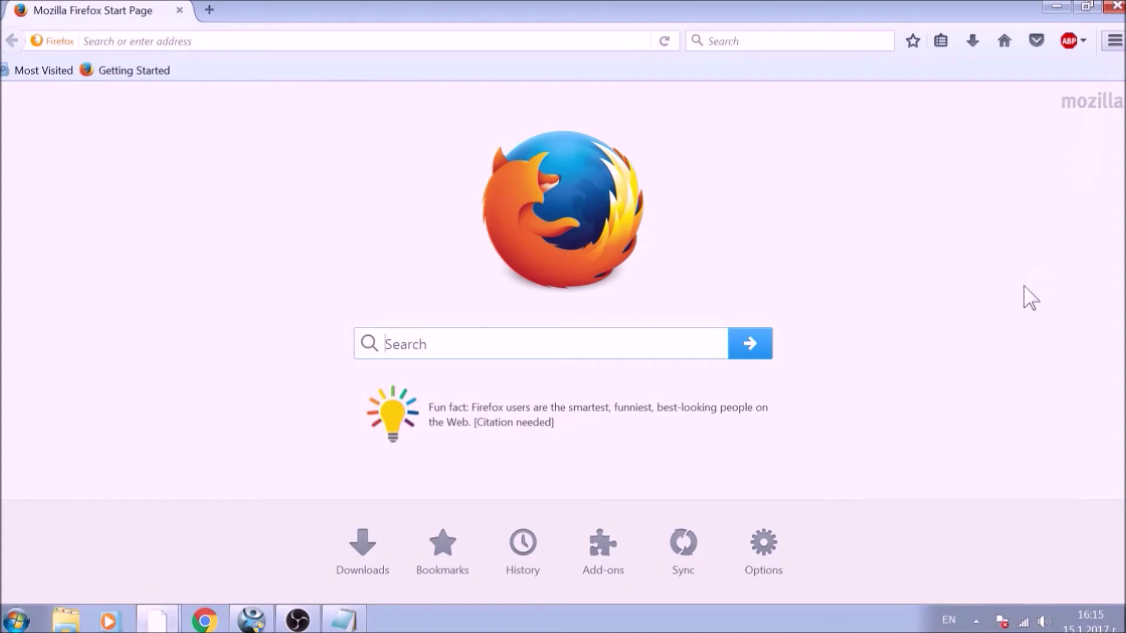
{"action": "key", "text": "alt+t"}
{"action": "key", "text": "o"}
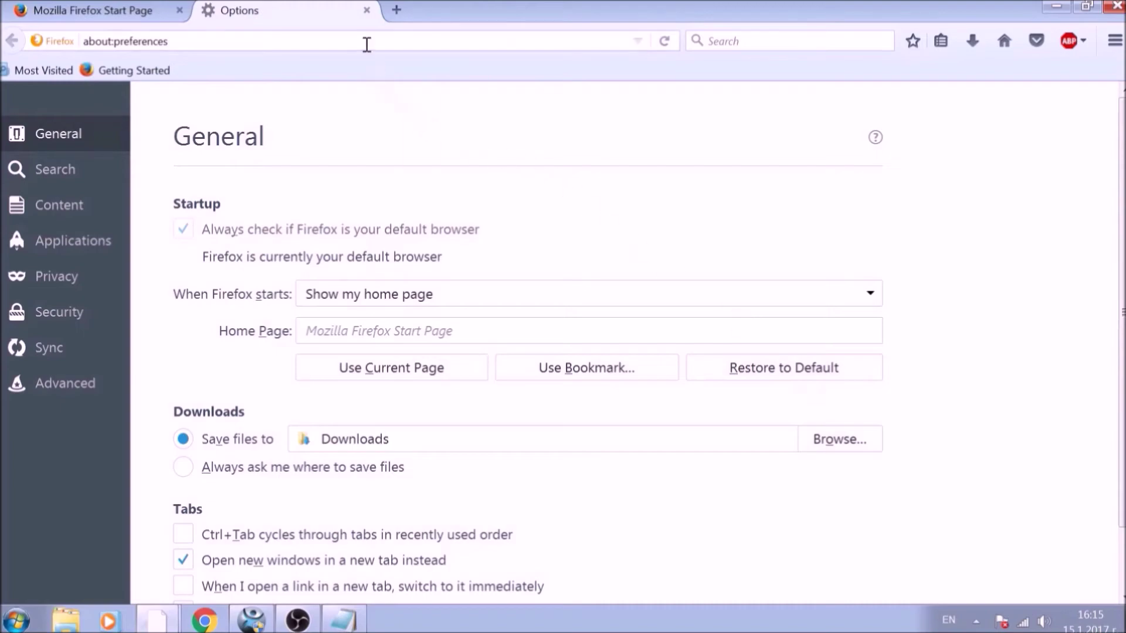
{"action": "left_click", "coordinate": [365, 42]}
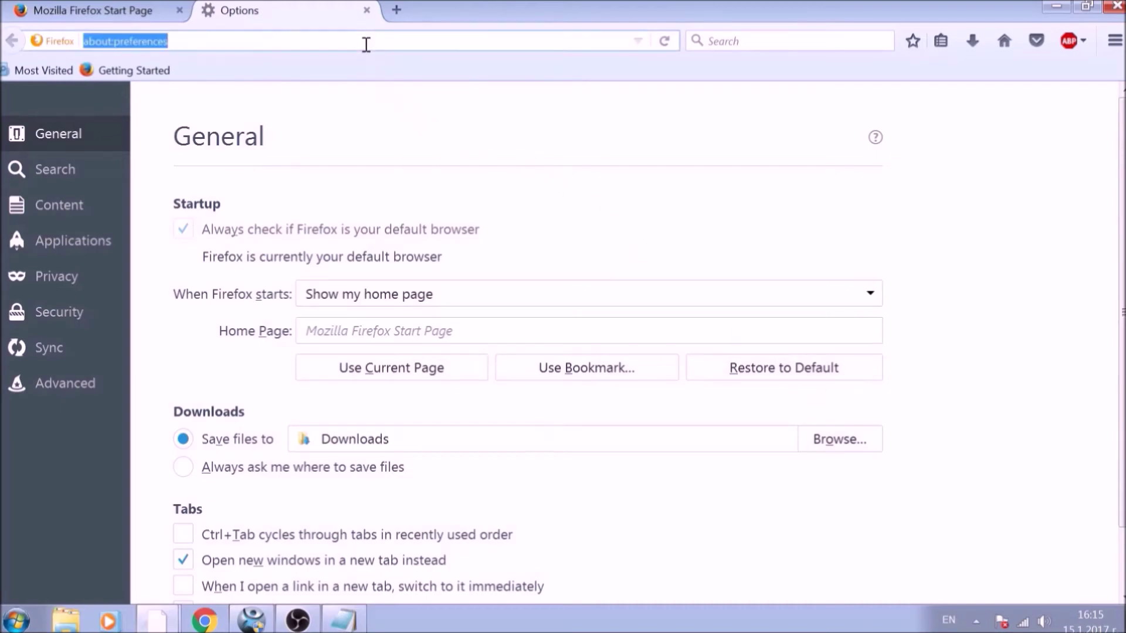
Step: Open about:support and refresh Firefox to its defaults
{"action": "type", "text": "ABO"}
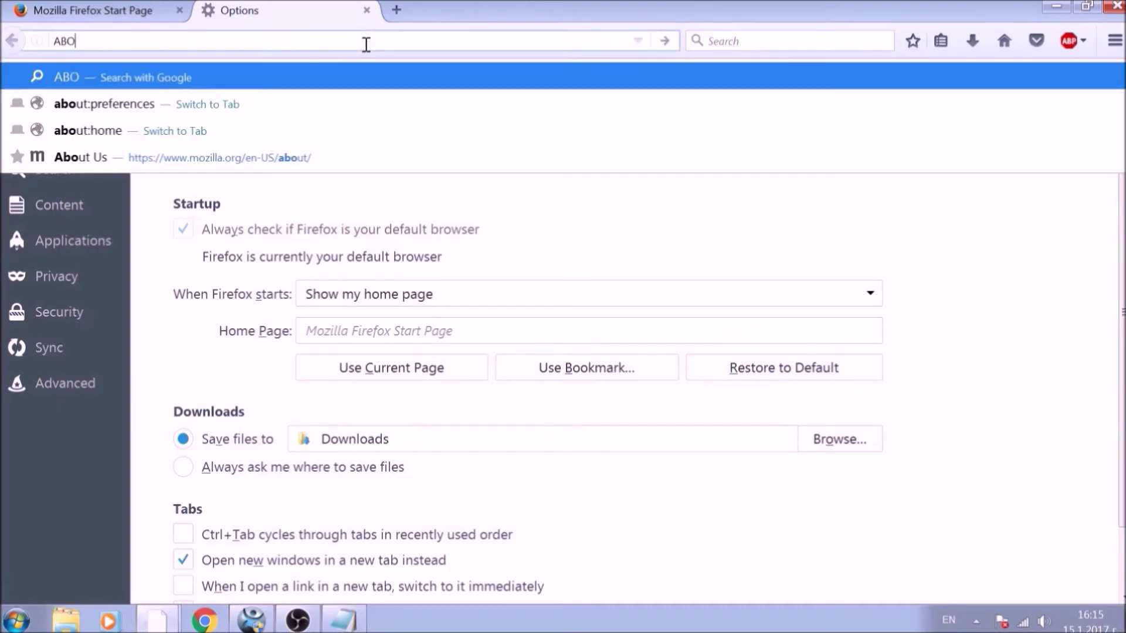
{"action": "type", "text": "UT:"}
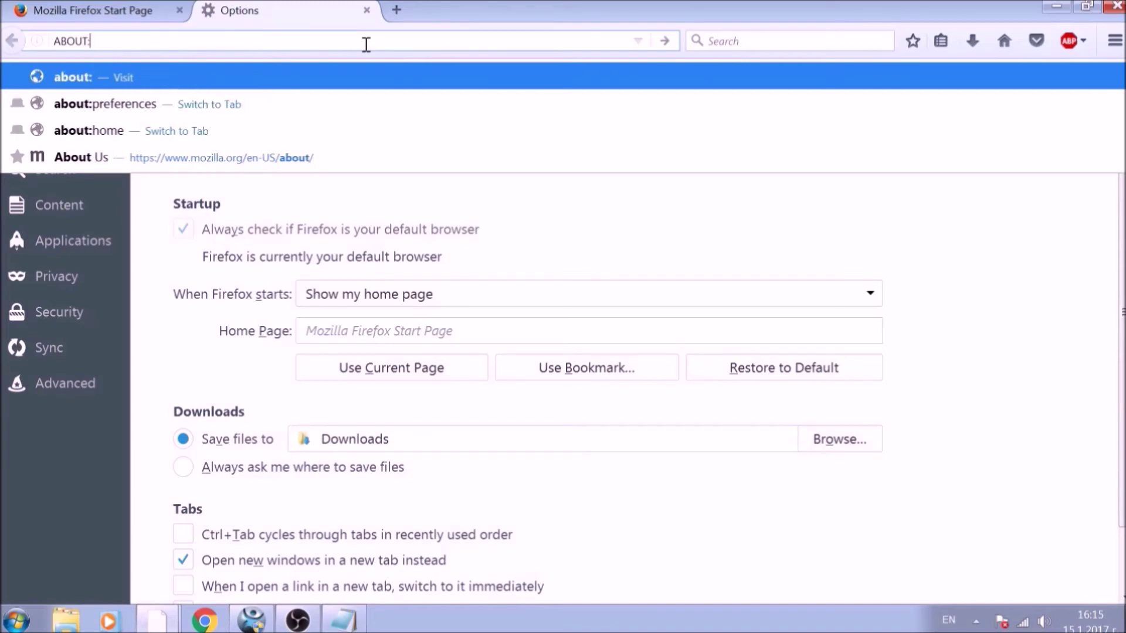
{"action": "type", "text": "SUPPORT"}
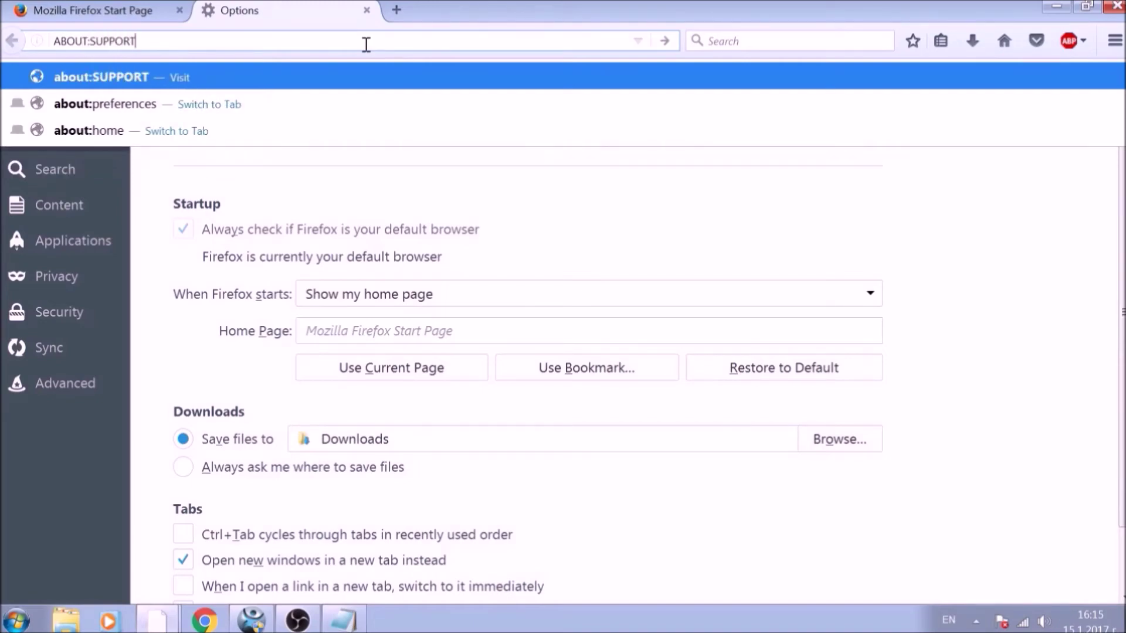
{"action": "key", "text": "Return"}
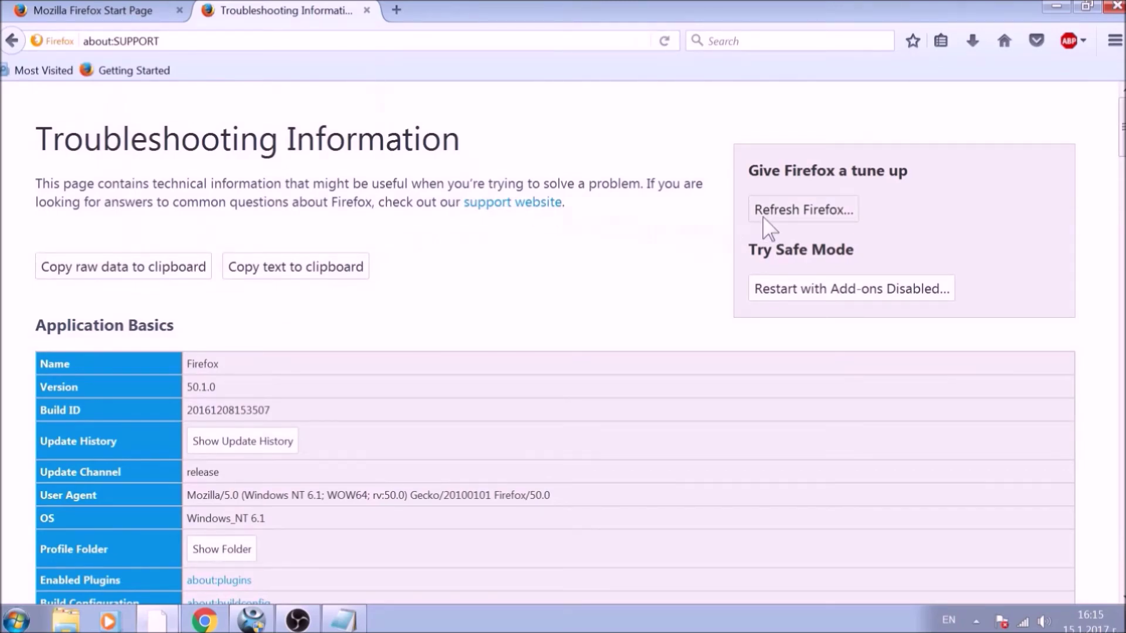
{"action": "left_click", "coordinate": [769, 223]}
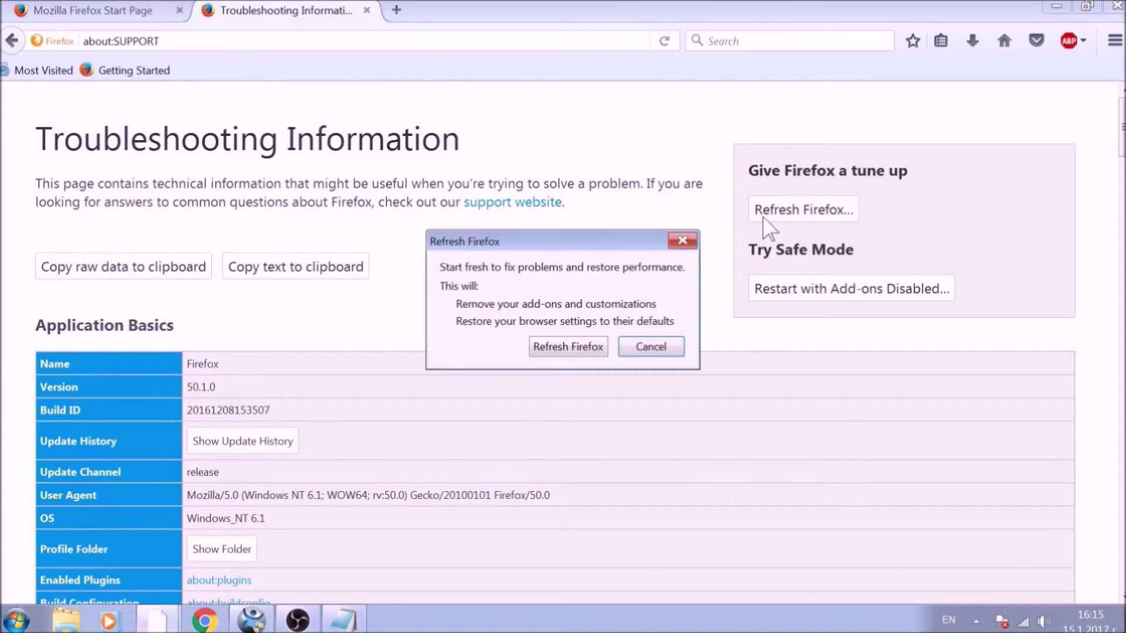
{"action": "left_click", "coordinate": [595, 354]}
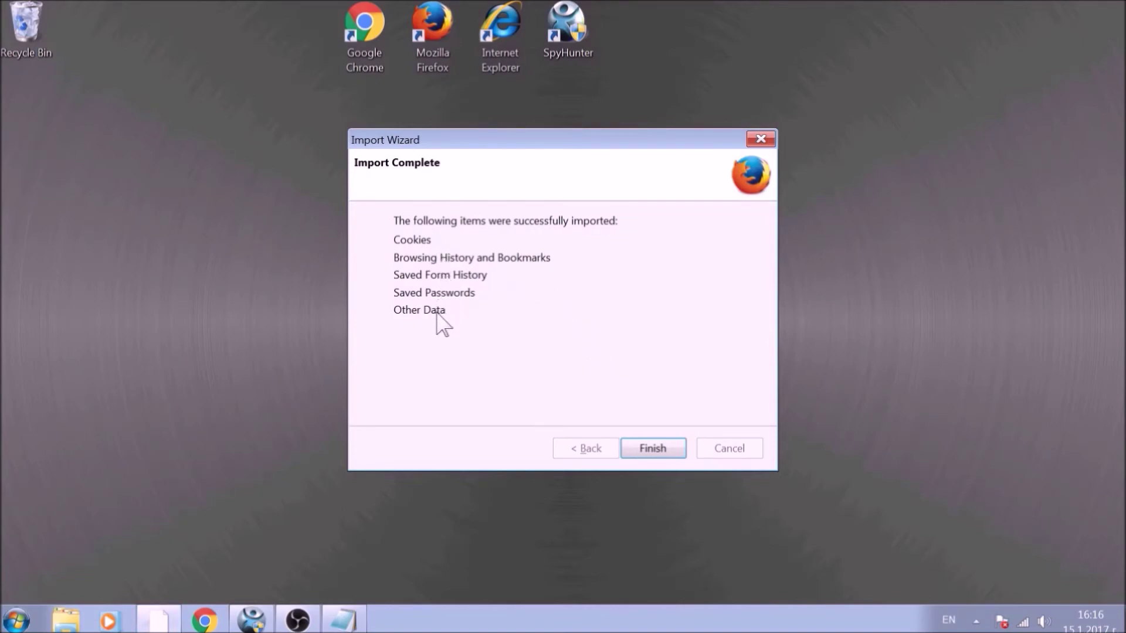
Step: Finish the refresh import and review the disabled Avast extensions in the add-ons manager
{"action": "key", "text": "Return"}
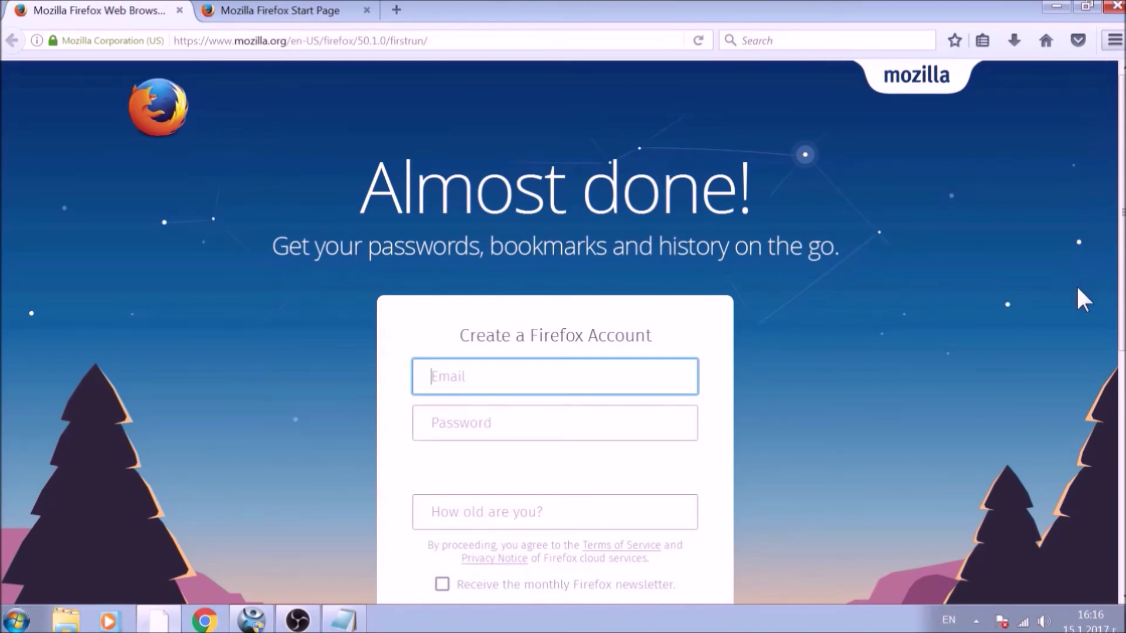
{"action": "key", "text": "ctrl+shift+a"}
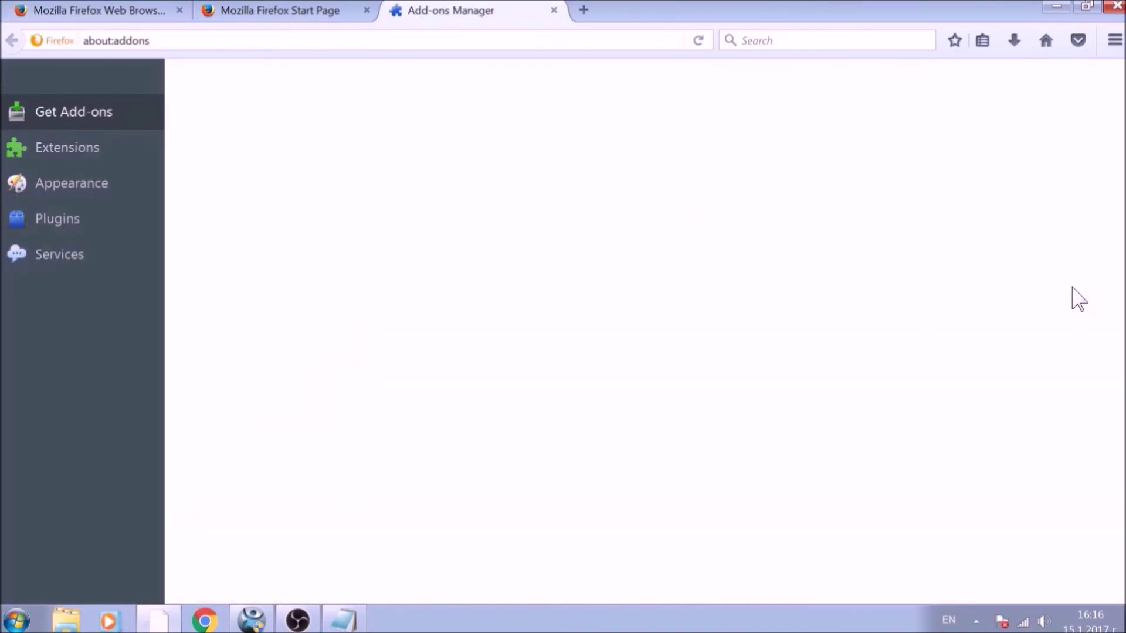
{"action": "left_click", "coordinate": [124, 163]}
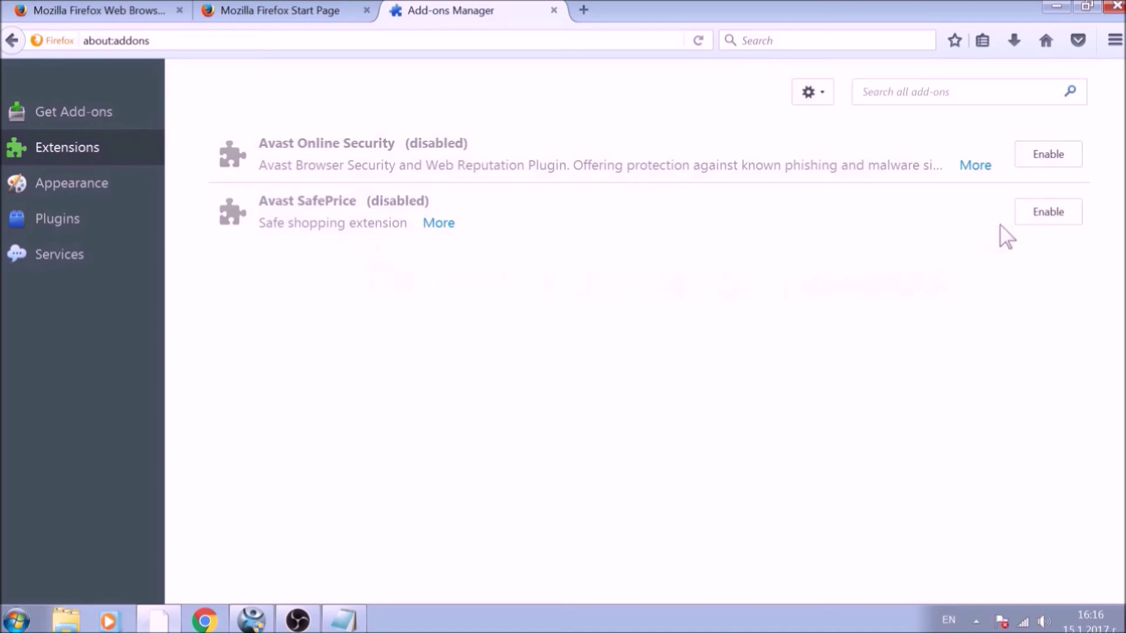
Step: Close Firefox with all three tabs and launch Internet Explorer
{"action": "left_click", "coordinate": [1117, 7]}
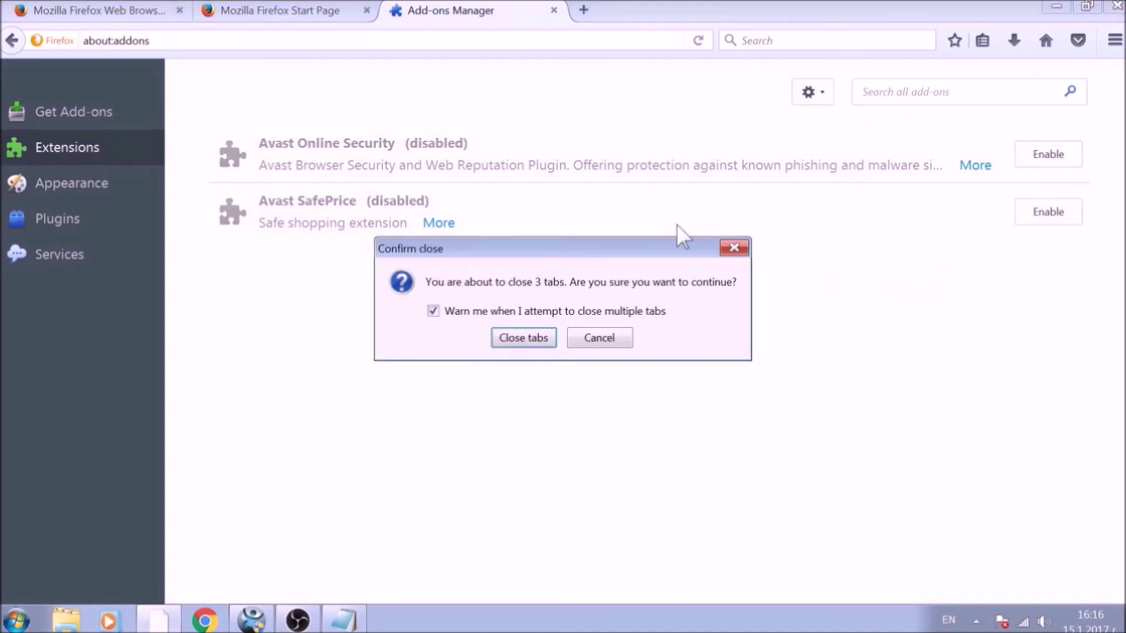
{"action": "left_click", "coordinate": [551, 337]}
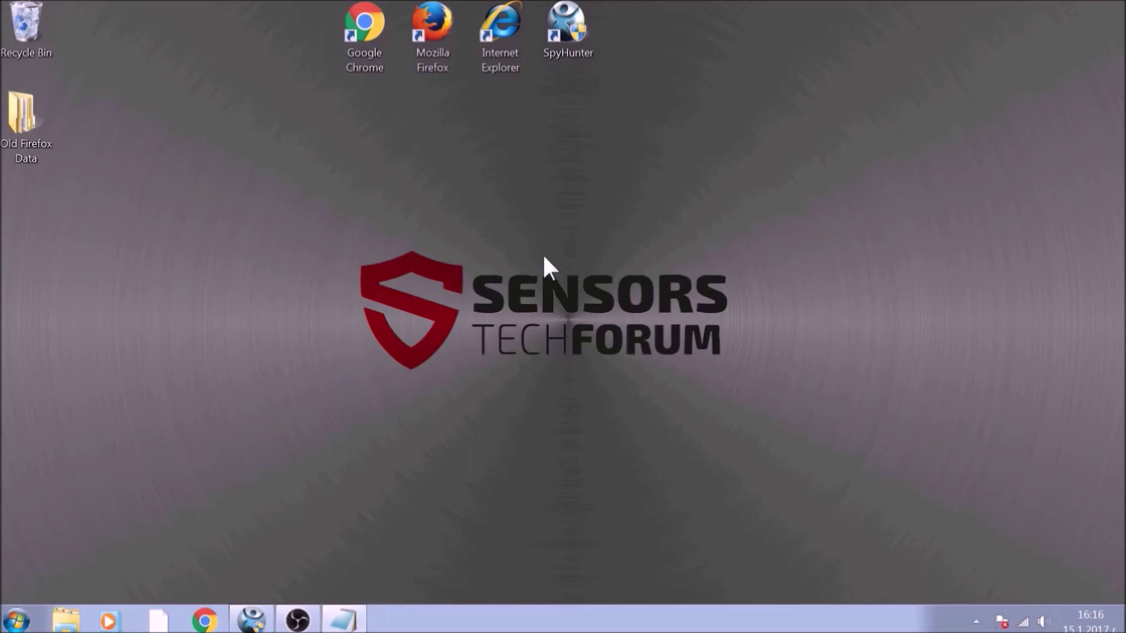
{"action": "double_click", "coordinate": [502, 55]}
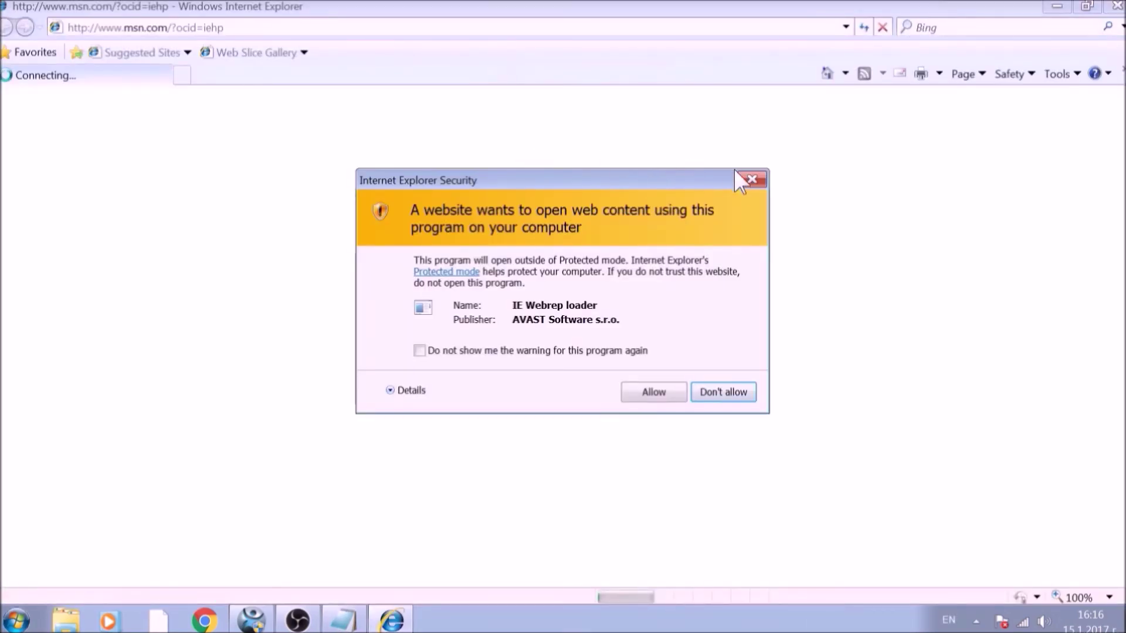
Step: Dismiss the Avast security prompt and change Internet Explorer's home page to about:blank
{"action": "left_click", "coordinate": [741, 176]}
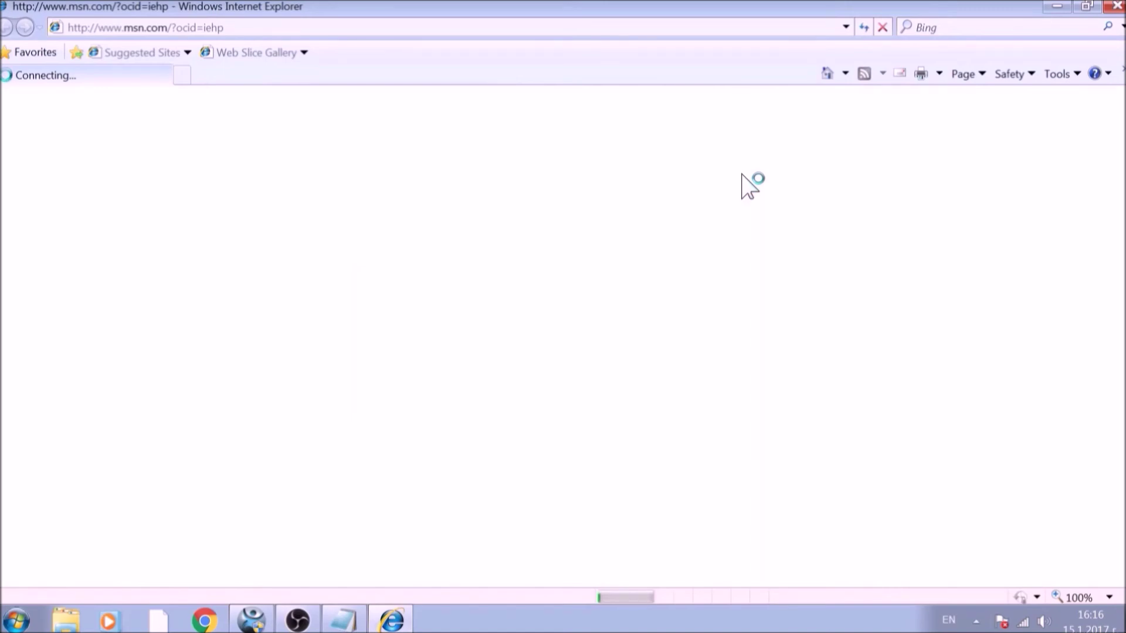
{"action": "left_click", "coordinate": [1062, 75]}
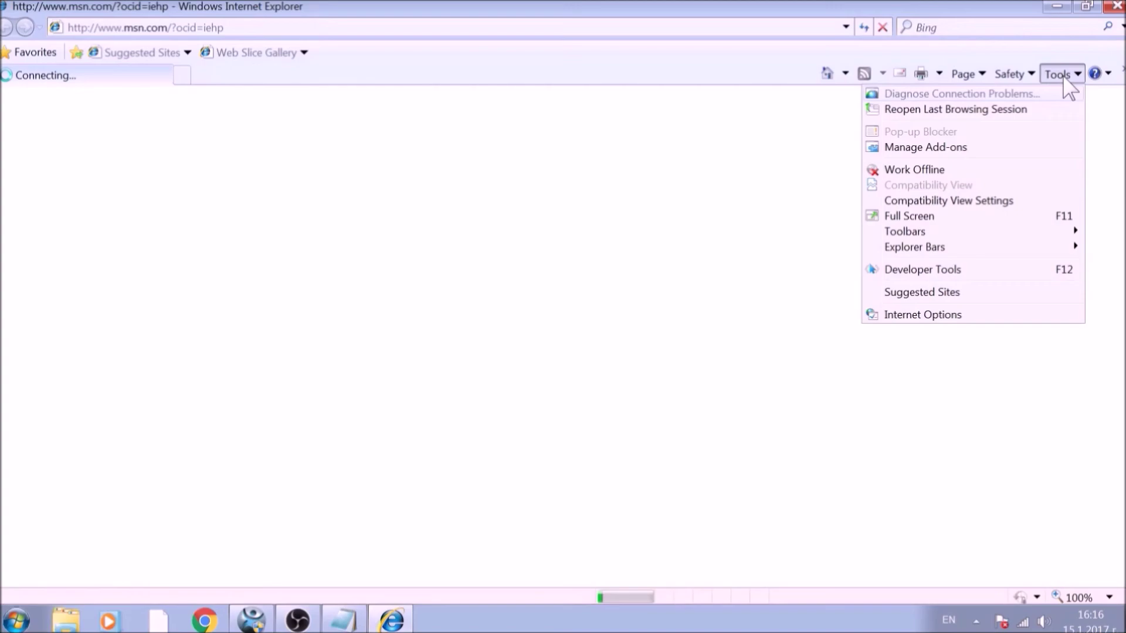
{"action": "left_click", "coordinate": [954, 314]}
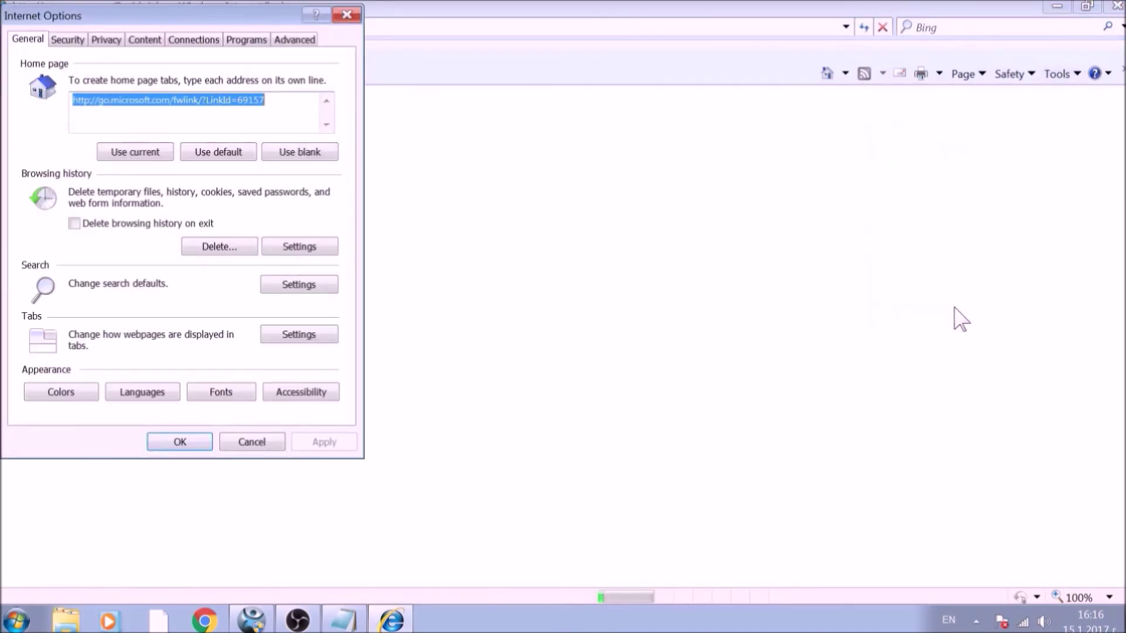
{"action": "left_click", "coordinate": [309, 154]}
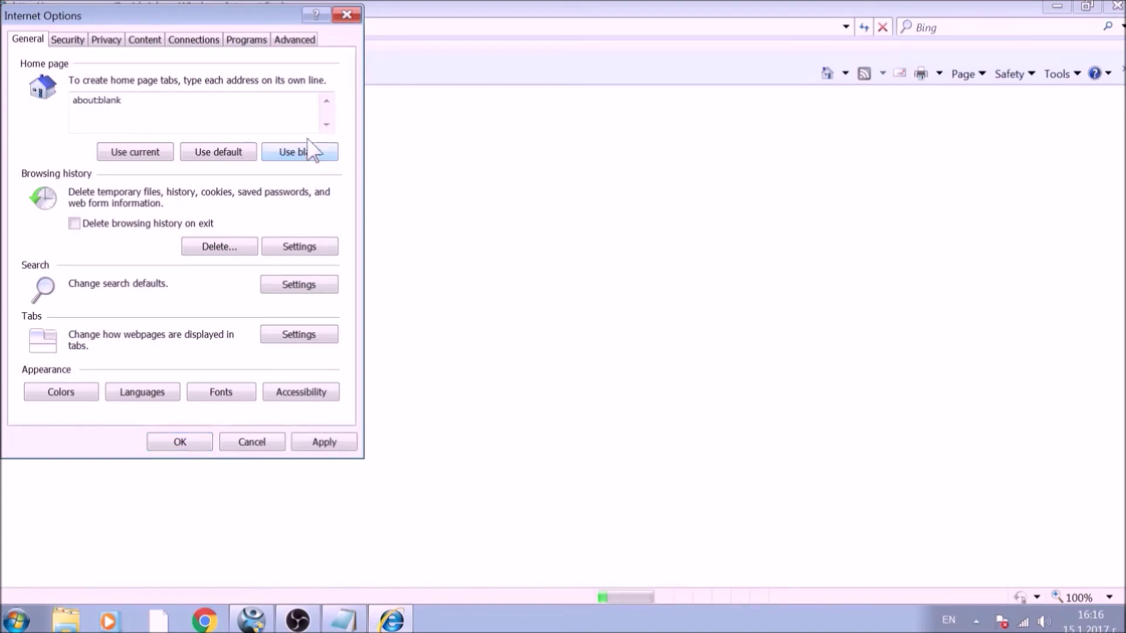
{"action": "left_click", "coordinate": [296, 41]}
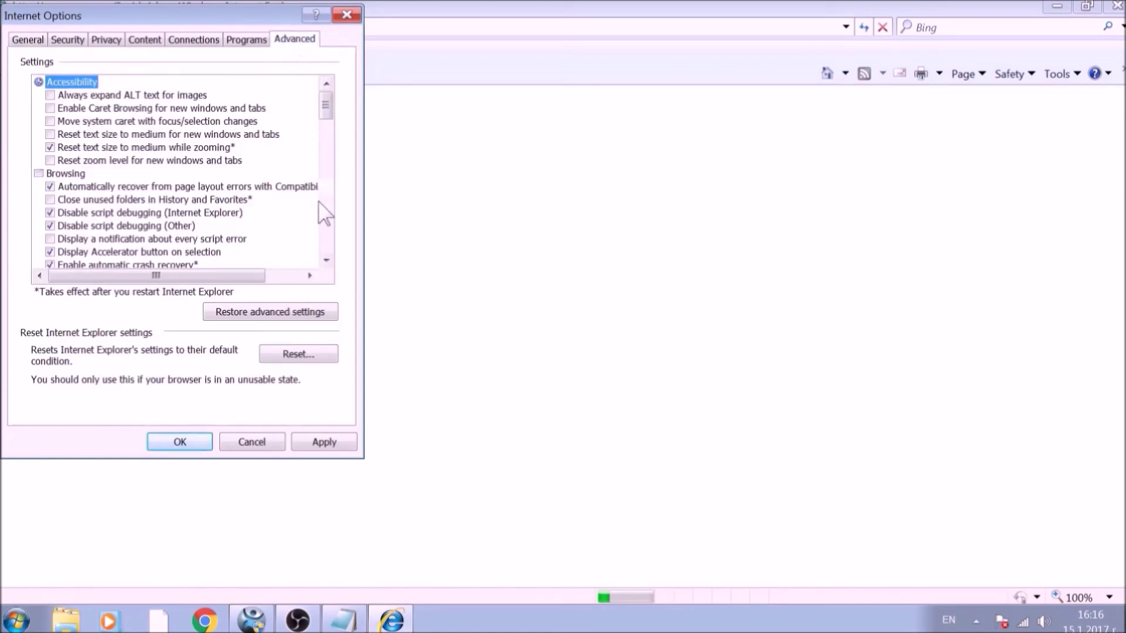
Step: Reset Internet Explorer to defaults including personal settings, then close the browser
{"action": "left_click", "coordinate": [329, 359]}
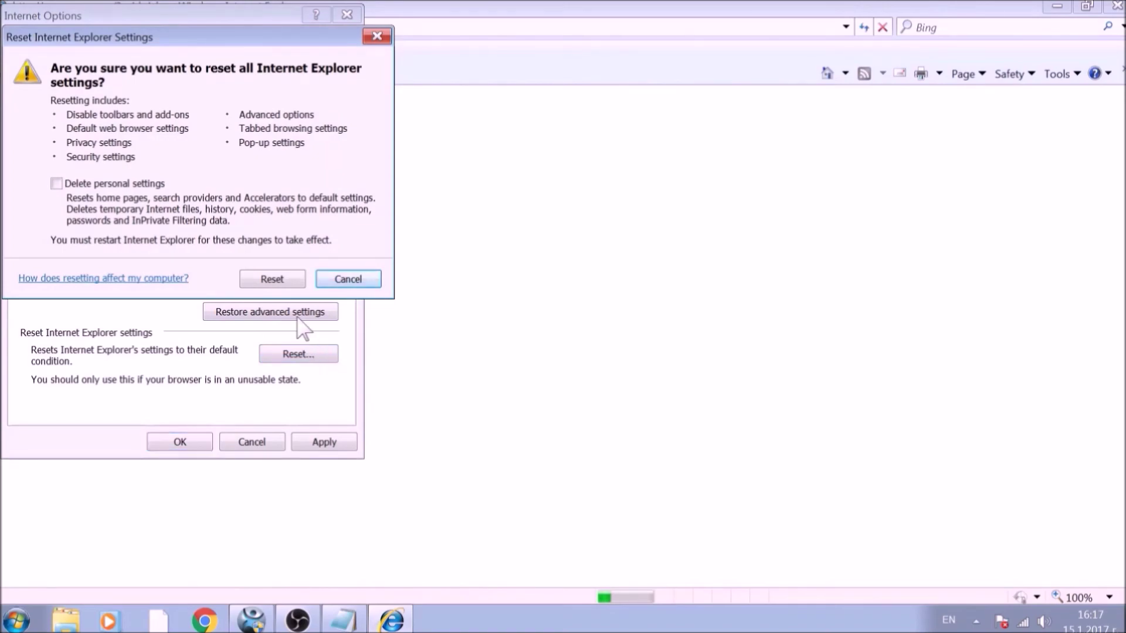
{"action": "left_click", "coordinate": [119, 185]}
{"action": "left_click", "coordinate": [256, 278]}
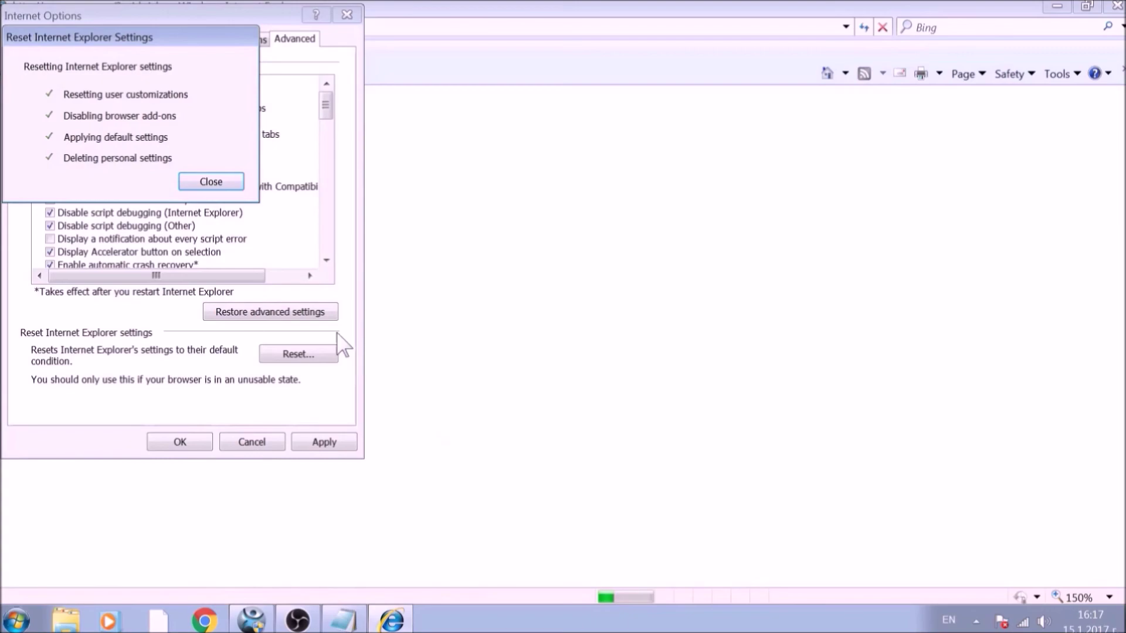
{"action": "left_click", "coordinate": [235, 185]}
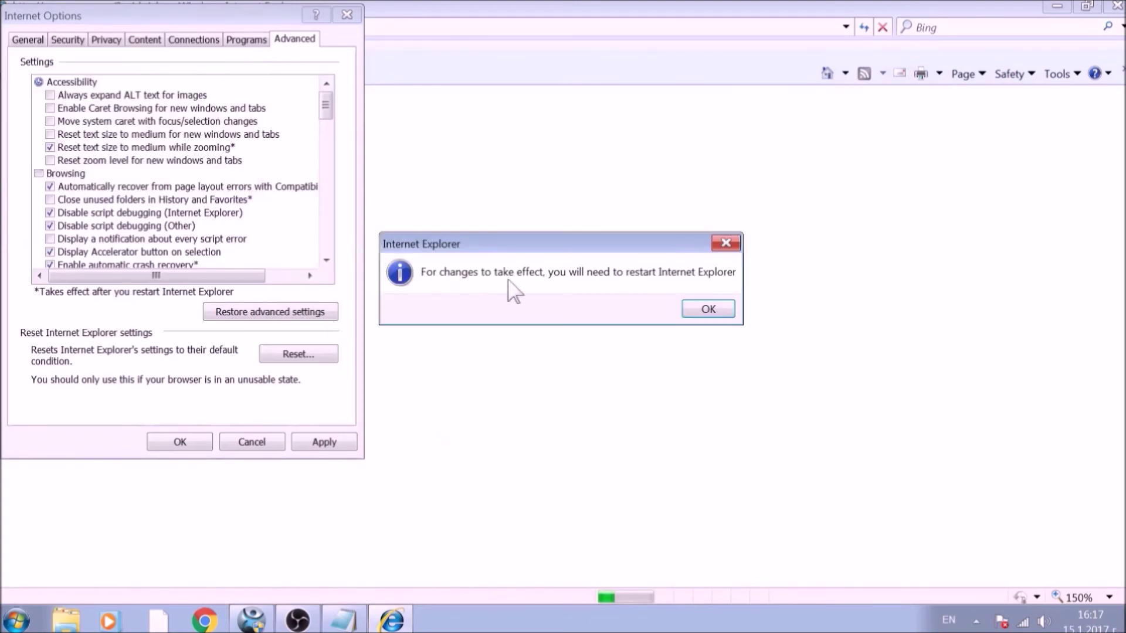
{"action": "left_click", "coordinate": [704, 309]}
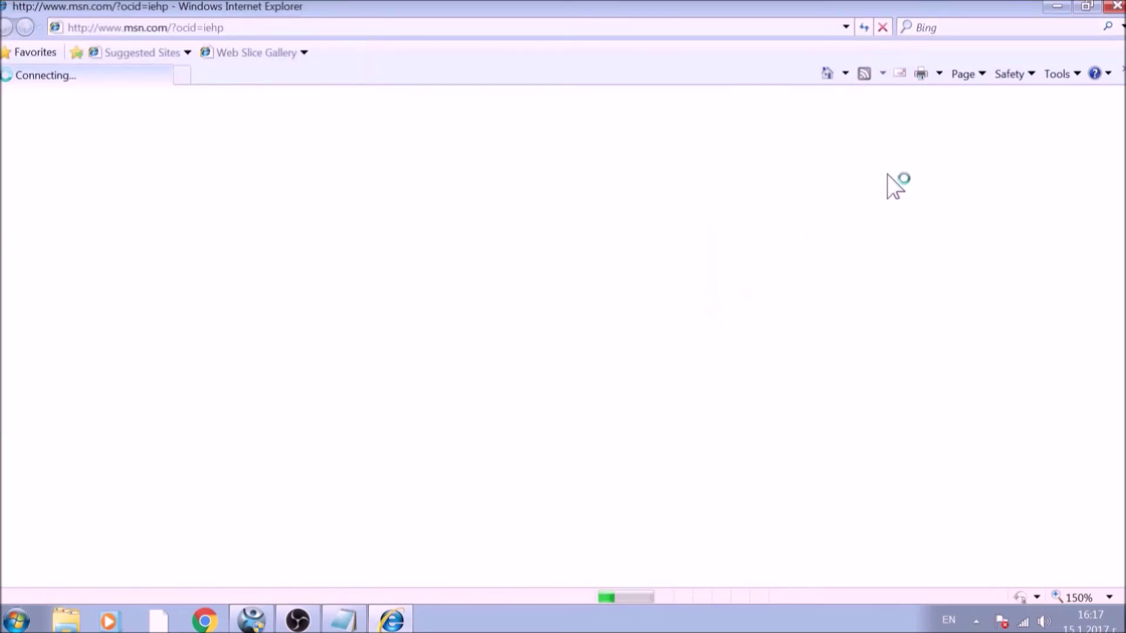
{"action": "left_click", "coordinate": [1117, 7]}
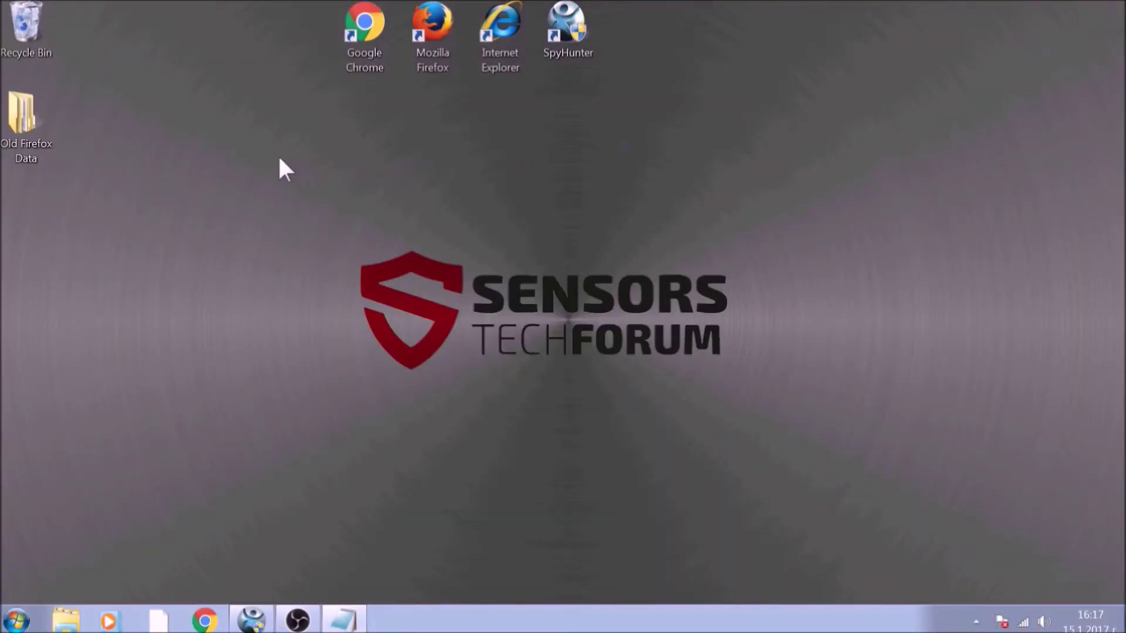
Step: Restore SpyHunter from the taskbar and start a Quick Scan of the computer
{"action": "left_click_drag", "start_coordinate": [229, 158], "coordinate": [859, 447]}
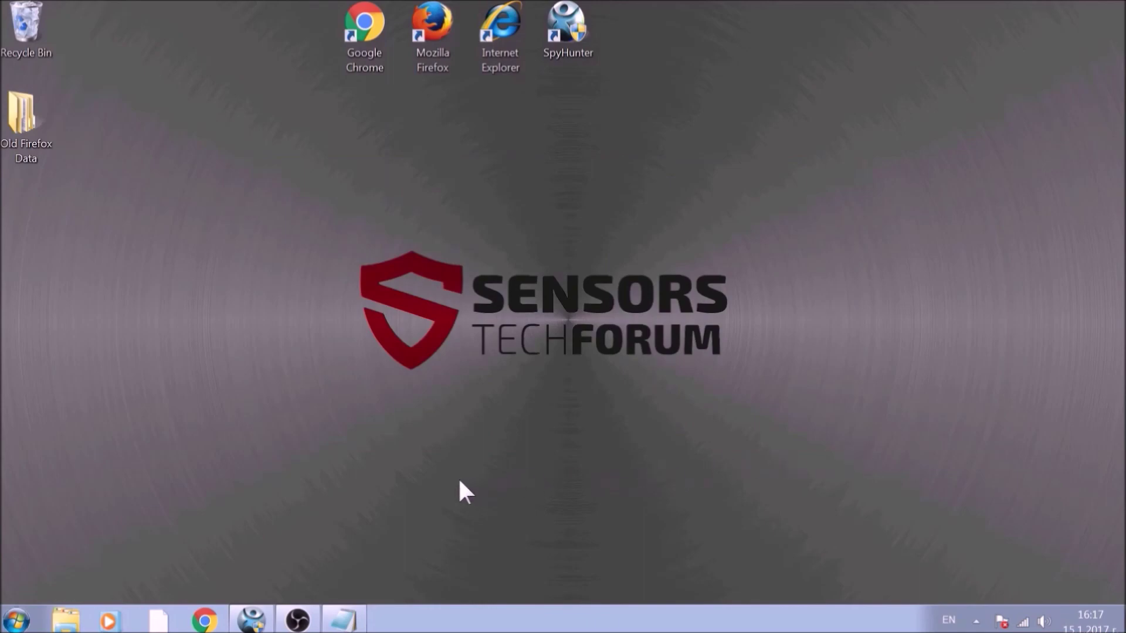
{"action": "left_click", "coordinate": [252, 620]}
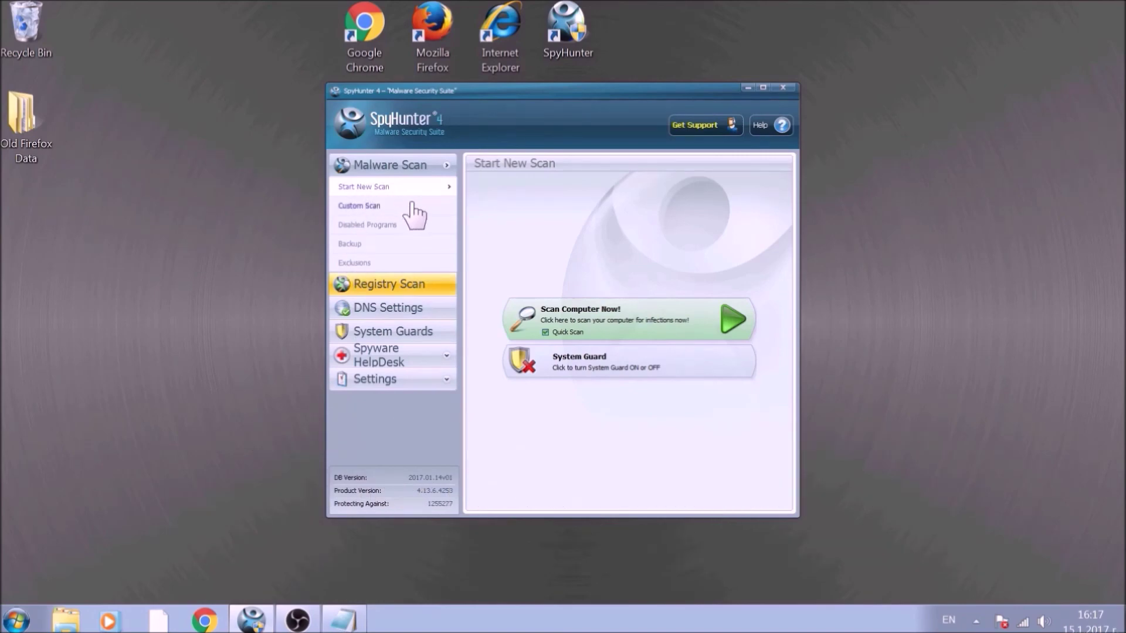
{"action": "left_click", "coordinate": [588, 316]}
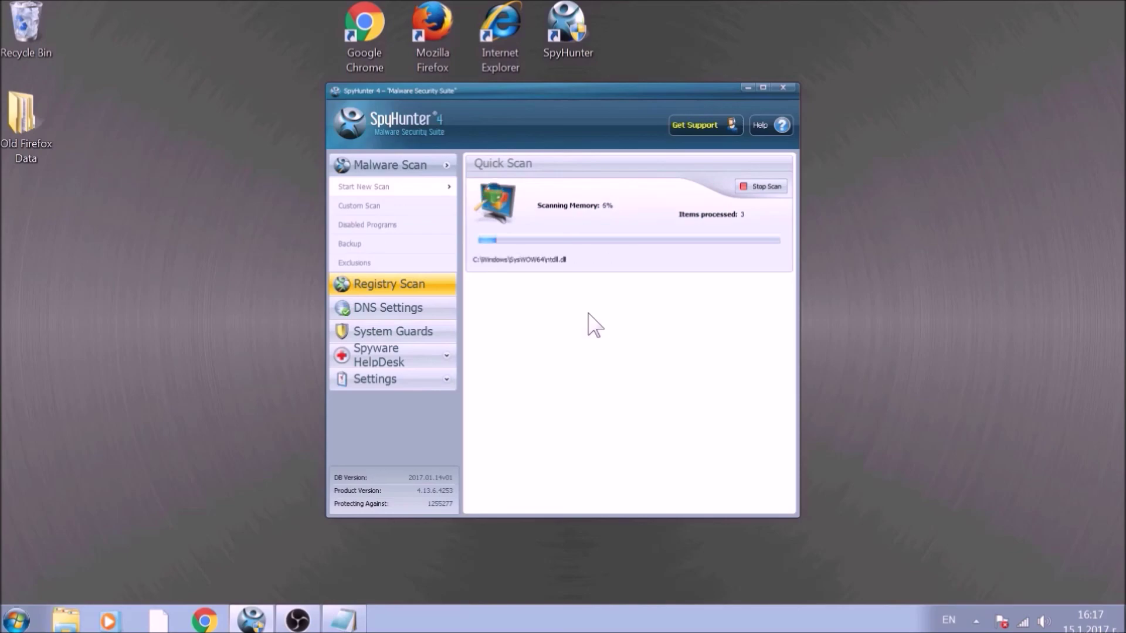